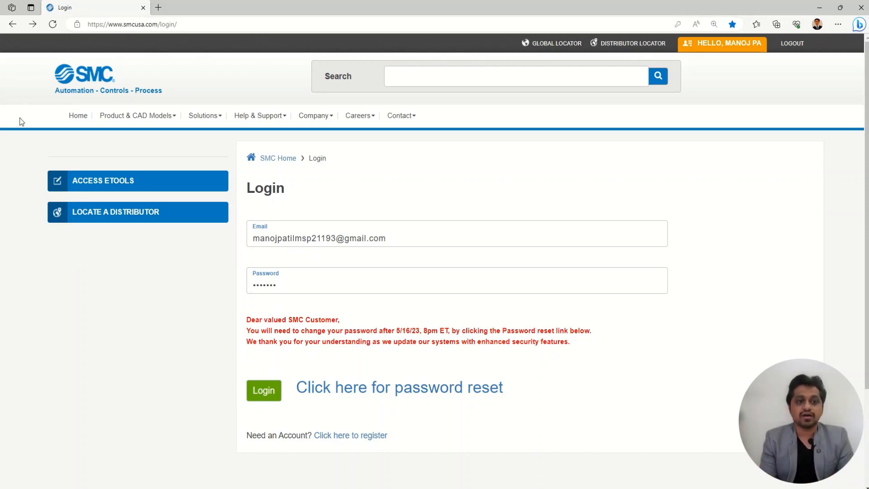
Log in to the SMC website with the prefilled credentials and open the Valve Manifold Configurator
{"action": "left_click", "coordinate": [265, 390]}
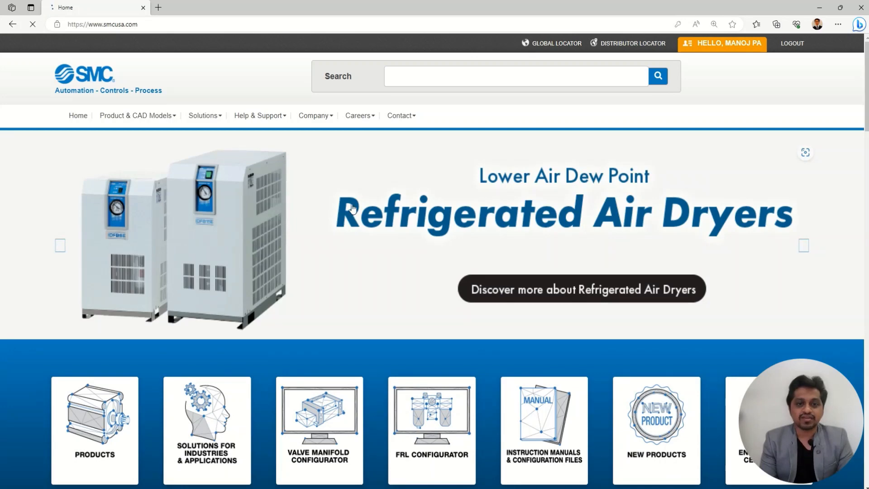
{"action": "scroll", "coordinate": [348, 205], "scroll_direction": "down", "scroll_amount": 3}
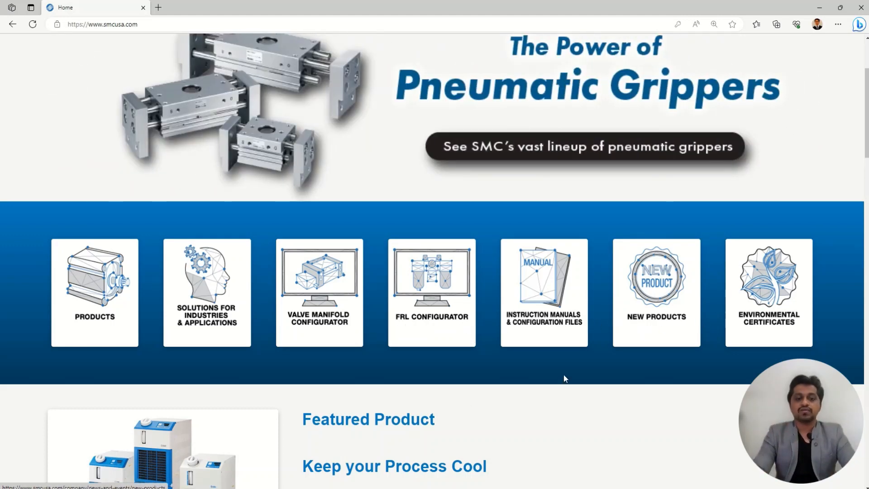
{"action": "left_click", "coordinate": [315, 312]}
{"action": "left_click", "coordinate": [169, 8]}
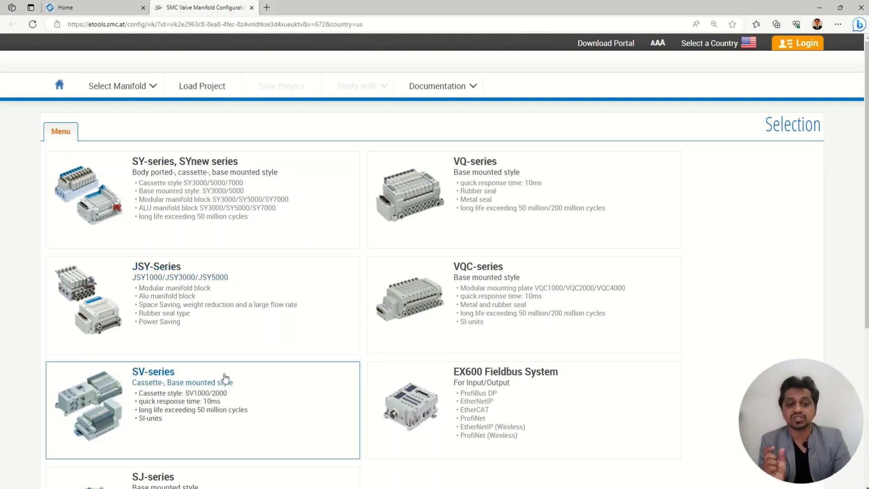
Choose the SY-series, SYnew Multipole or fieldbus family, with the SYnew Modular Manifold Block
{"action": "scroll", "coordinate": [225, 378], "scroll_direction": "down", "scroll_amount": 3}
{"action": "scroll", "coordinate": [381, 347], "scroll_direction": "up", "scroll_amount": 3}
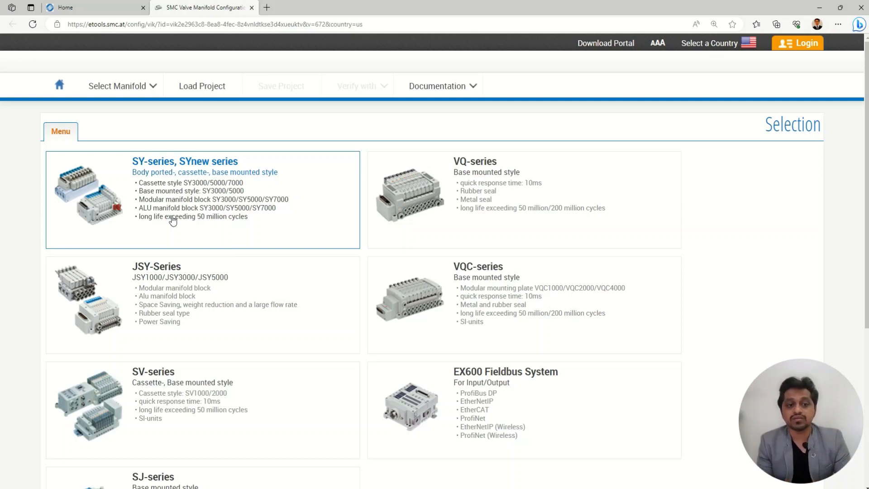
{"action": "left_click", "coordinate": [186, 190]}
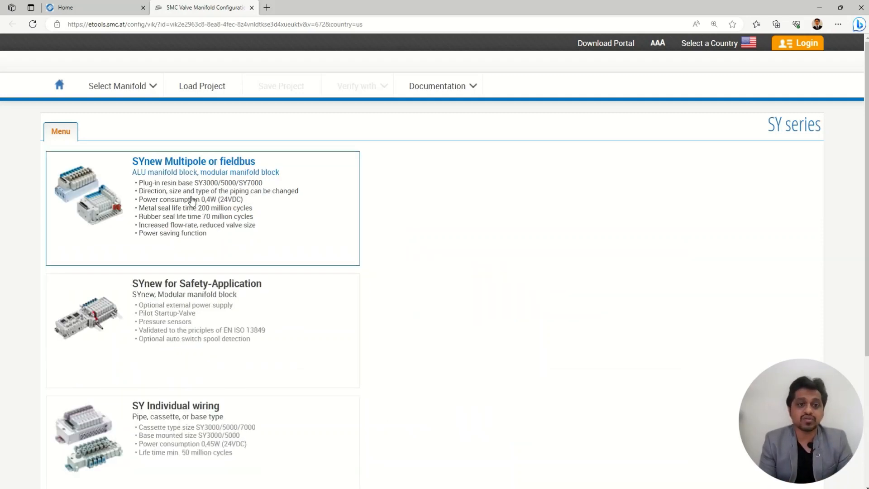
{"action": "scroll", "coordinate": [192, 201], "scroll_direction": "down", "scroll_amount": 2}
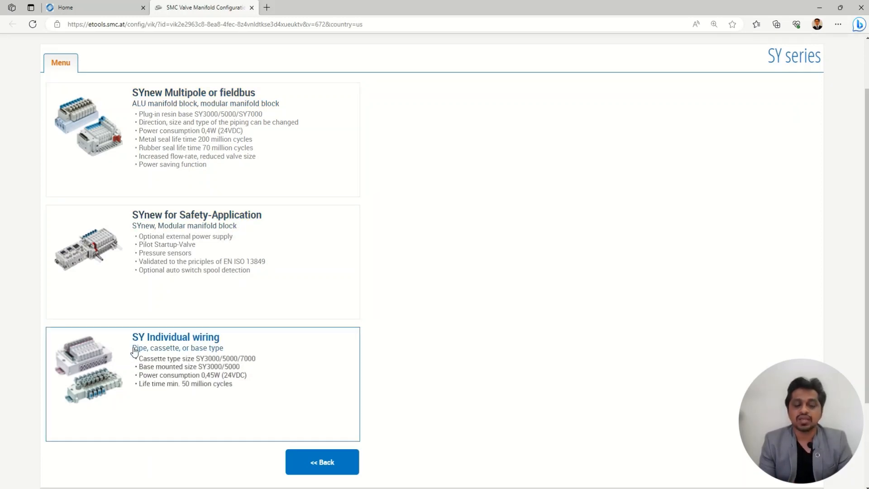
{"action": "scroll", "coordinate": [189, 288], "scroll_direction": "up", "scroll_amount": 2}
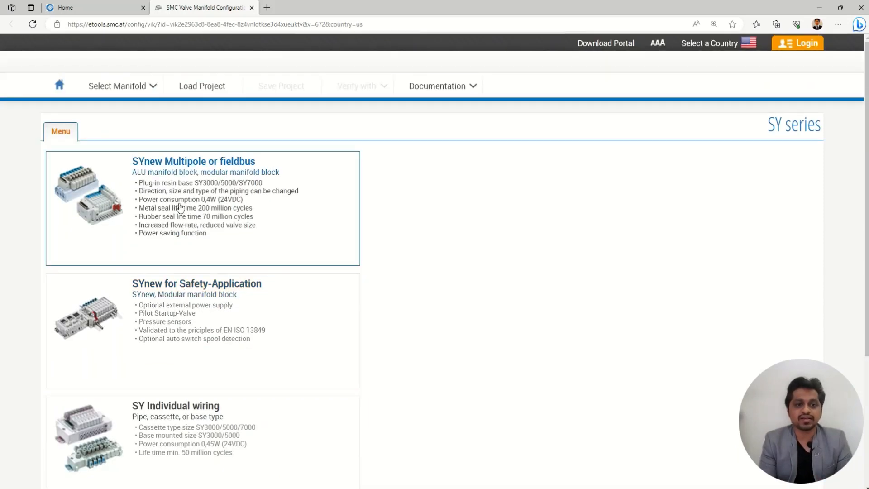
{"action": "left_click", "coordinate": [180, 208]}
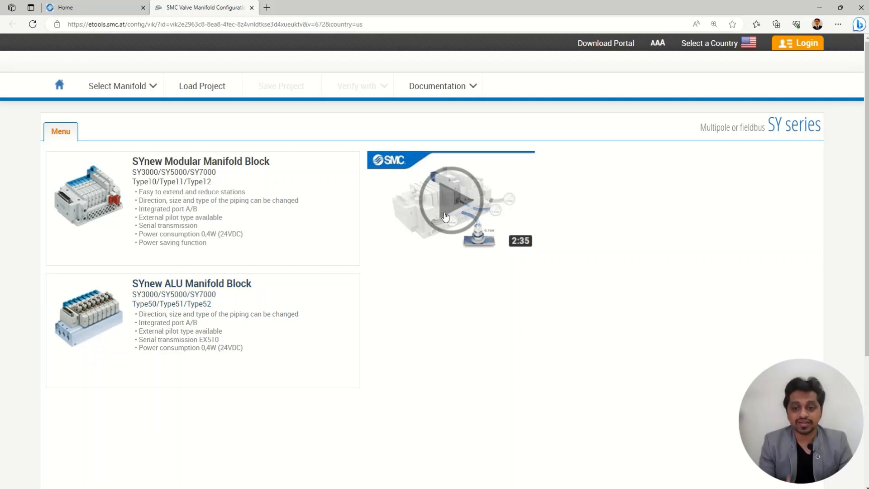
{"action": "left_click", "coordinate": [156, 175]}
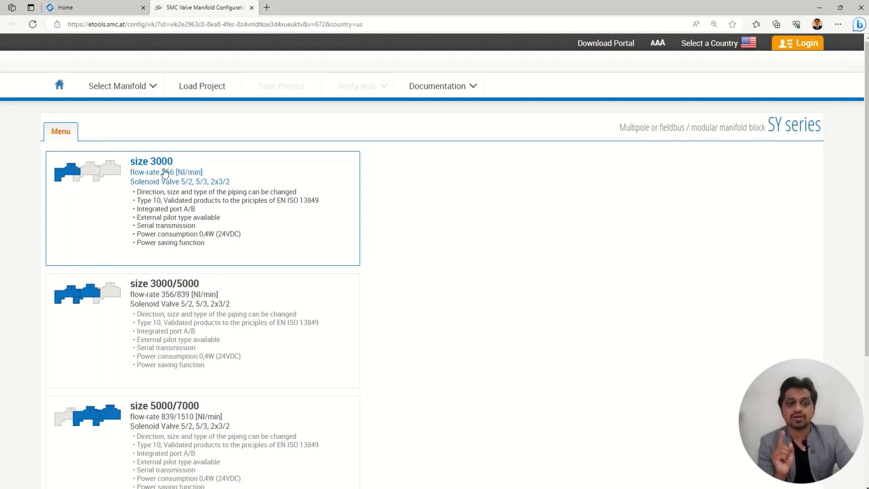
Select valve size 3000 with the metric side ported (Type10) manifold
{"action": "scroll", "coordinate": [204, 222], "scroll_direction": "down", "scroll_amount": 2}
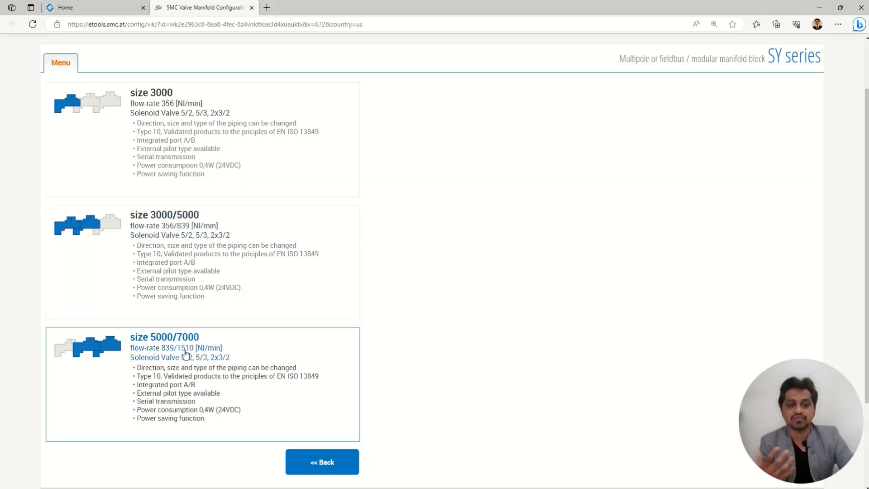
{"action": "scroll", "coordinate": [183, 319], "scroll_direction": "up", "scroll_amount": 1}
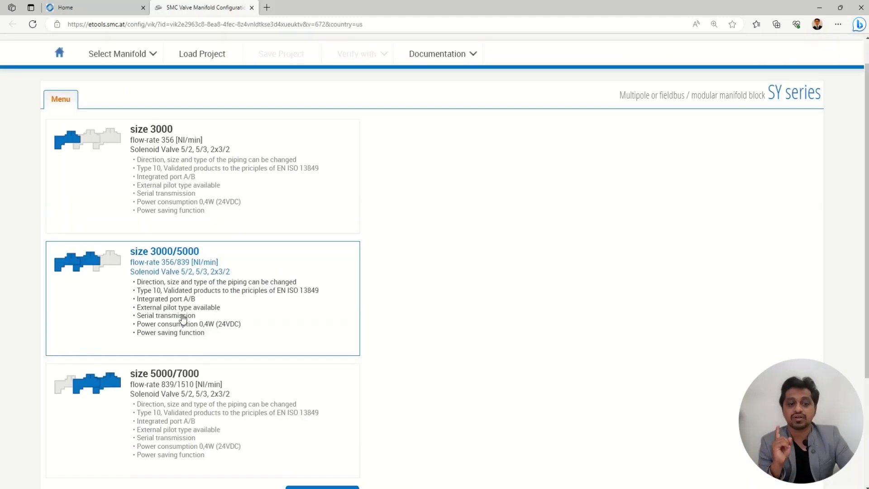
{"action": "scroll", "coordinate": [184, 319], "scroll_direction": "up", "scroll_amount": 1}
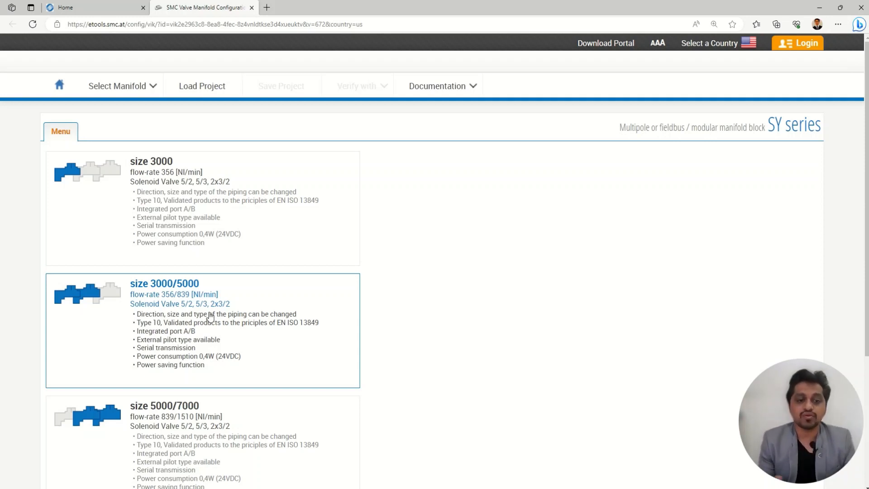
{"action": "left_click", "coordinate": [185, 202]}
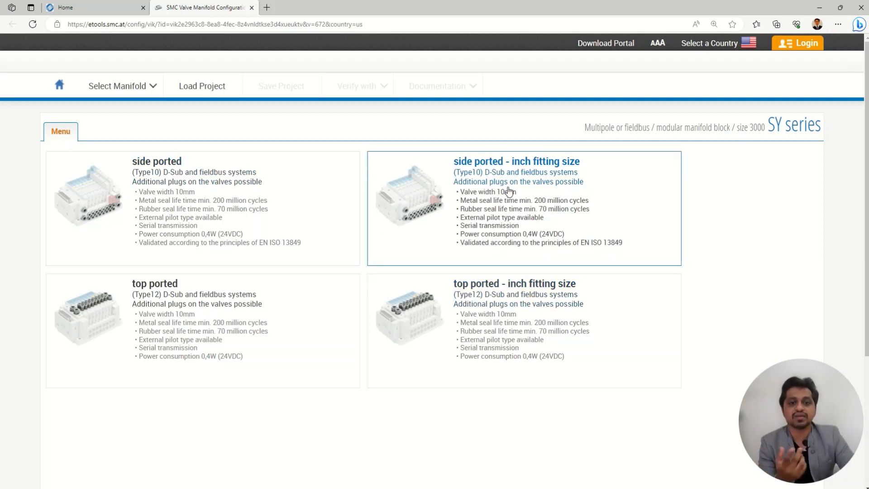
{"action": "left_click", "coordinate": [160, 175]}
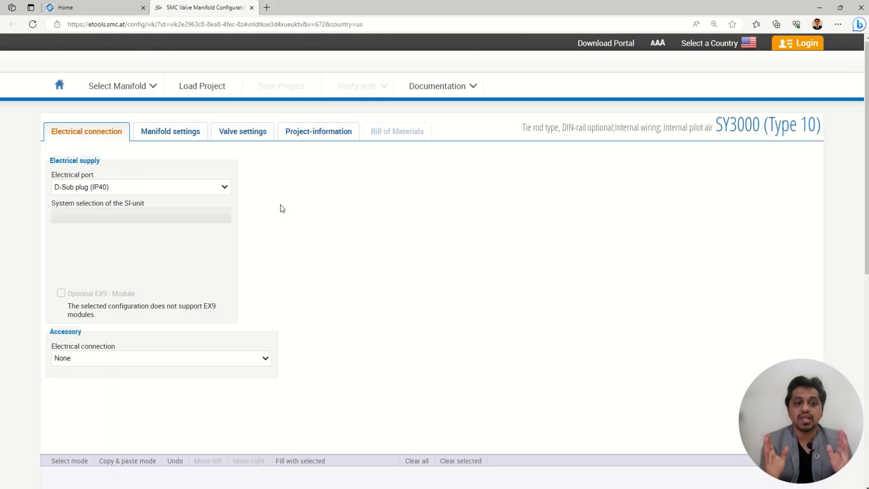
Set the electrical port to D-Sub plug (IP67) with Upward orientation
{"action": "scroll", "coordinate": [313, 236], "scroll_direction": "down", "scroll_amount": 5}
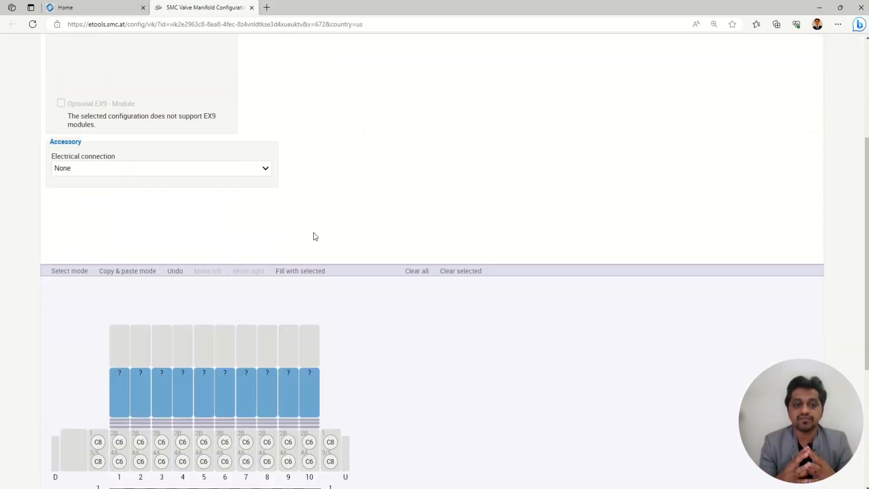
{"action": "scroll", "coordinate": [309, 312], "scroll_direction": "down", "scroll_amount": 3}
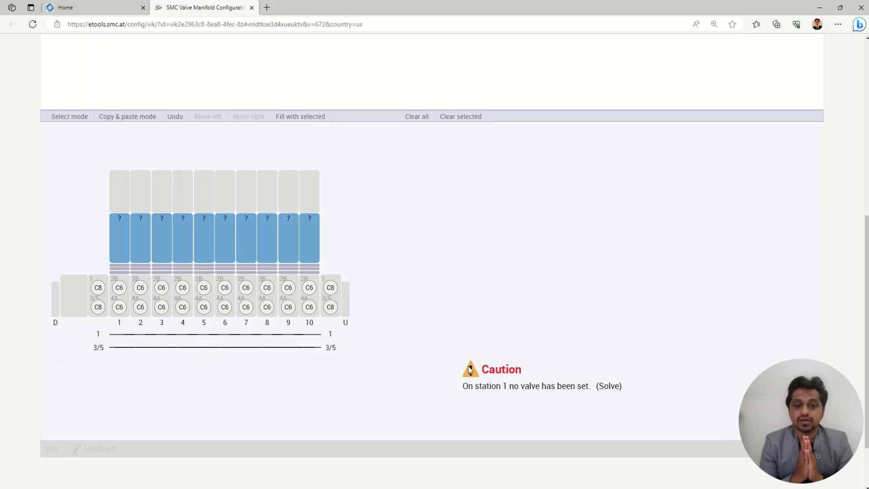
{"action": "scroll", "coordinate": [143, 287], "scroll_direction": "up", "scroll_amount": 8}
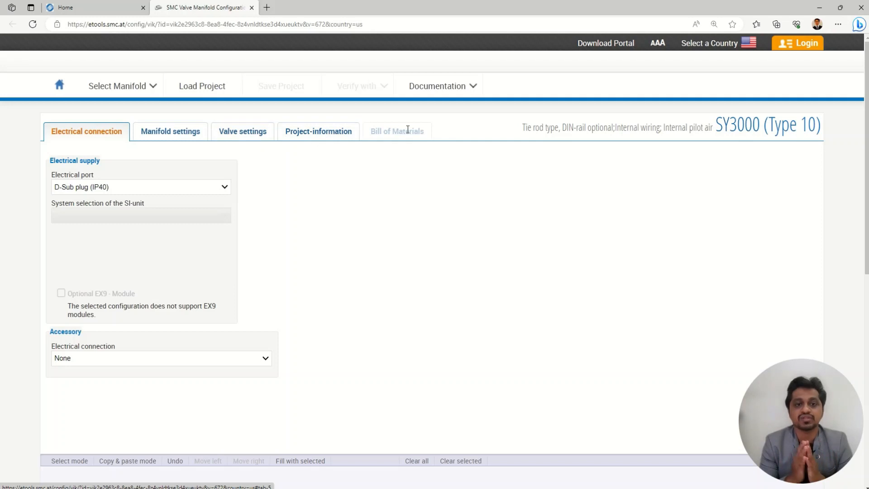
{"action": "key", "text": "ctrl+minus"}
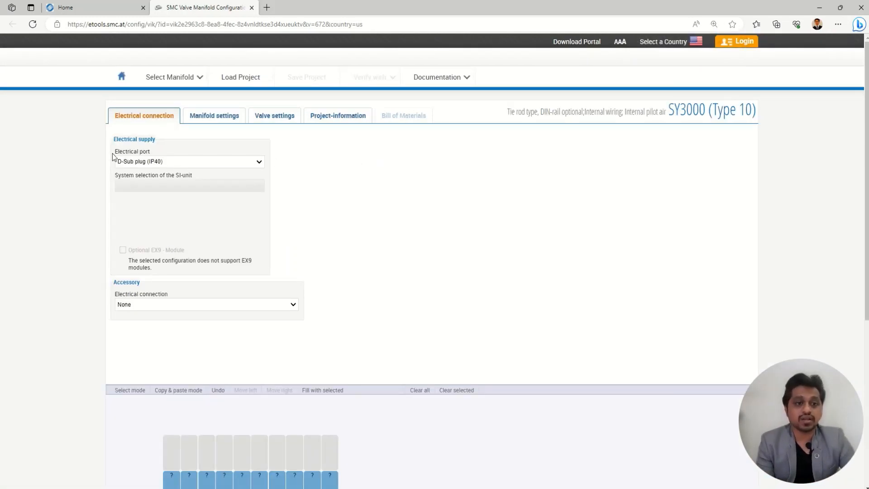
{"action": "left_click", "coordinate": [196, 162]}
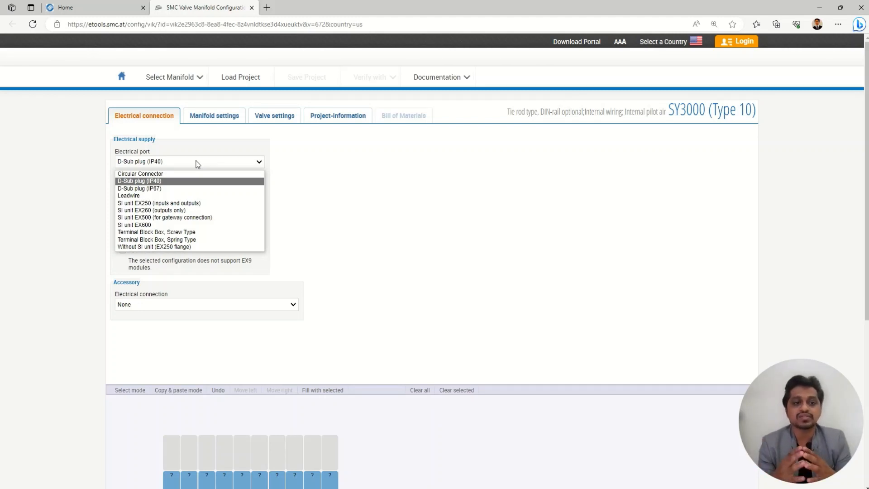
{"action": "left_click", "coordinate": [154, 190]}
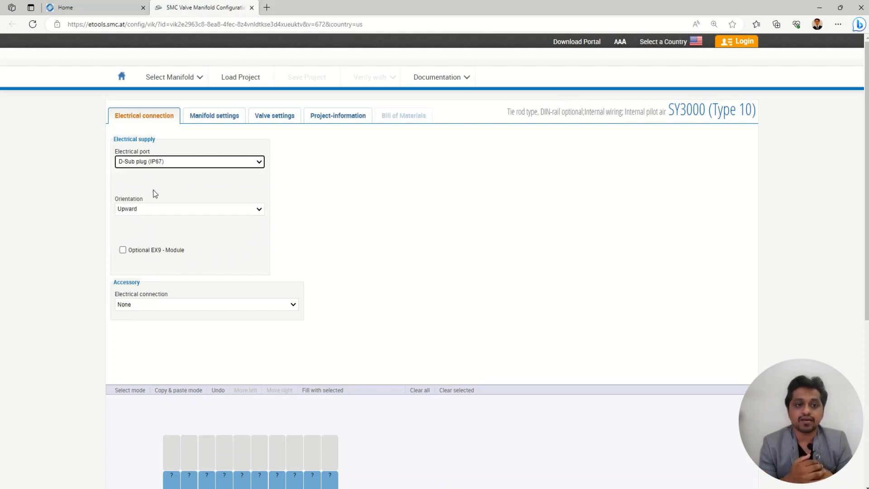
{"action": "left_click", "coordinate": [171, 211]}
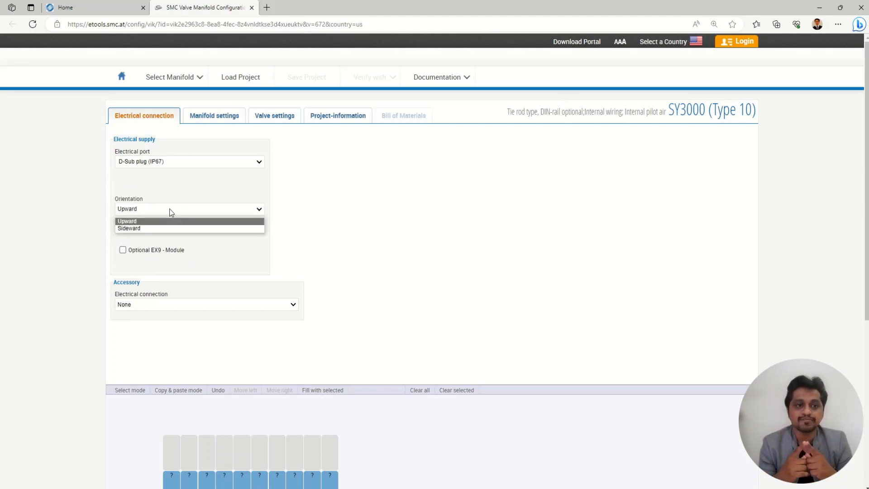
{"action": "left_click", "coordinate": [172, 212]}
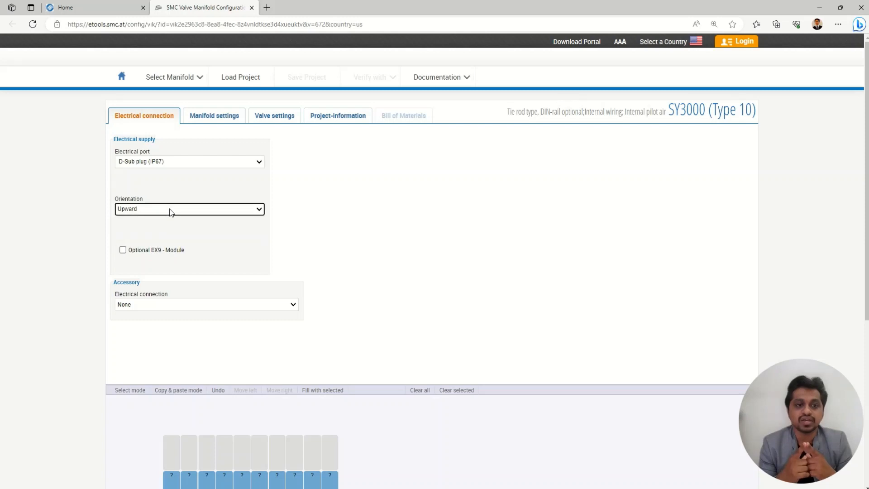
Choose the 5,0m with D-Sub IP67 socket (DIN) cable as the electrical connection accessory
{"action": "scroll", "coordinate": [182, 212], "scroll_direction": "down", "scroll_amount": 1}
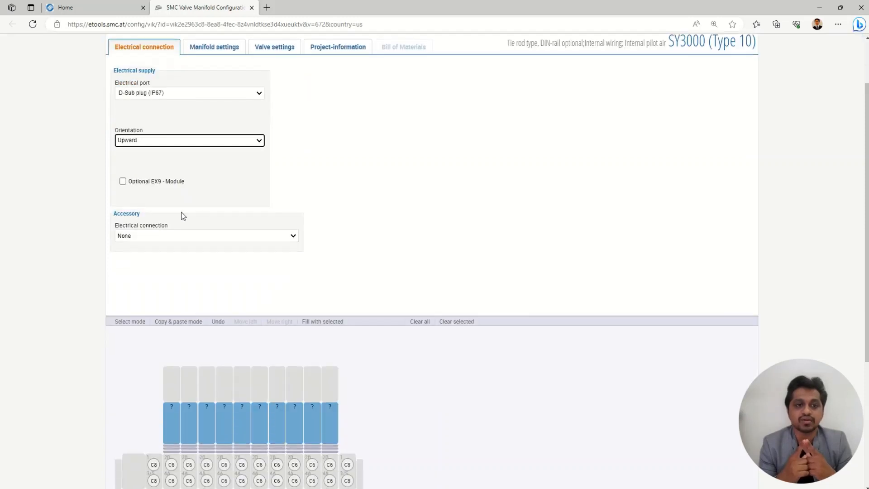
{"action": "left_click", "coordinate": [170, 236]}
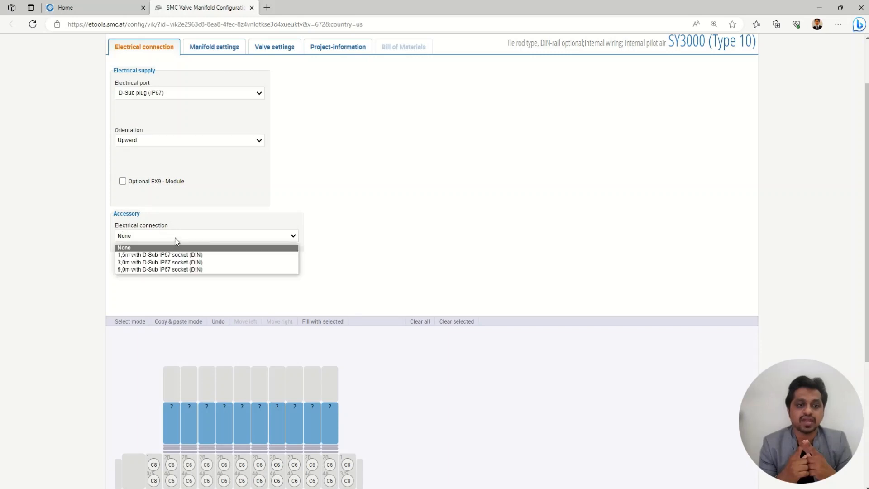
{"action": "left_click", "coordinate": [148, 269]}
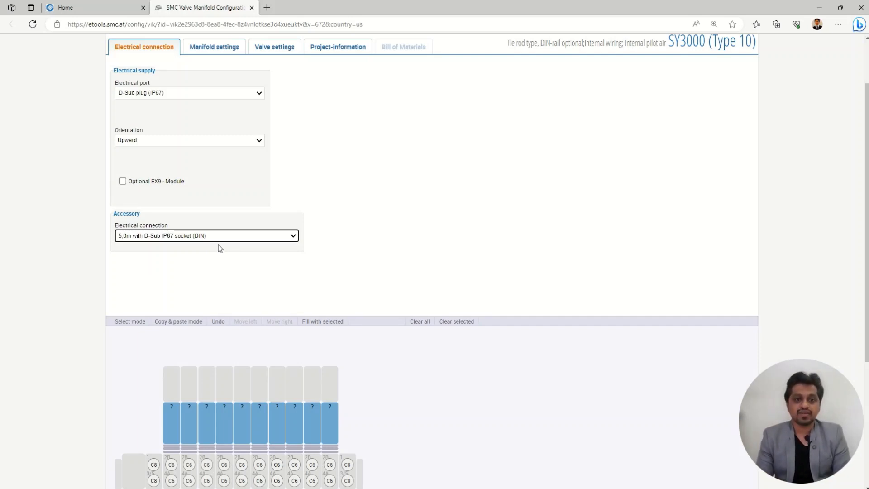
In the manifold settings, set the number of stations to 8
{"action": "left_click", "coordinate": [210, 53]}
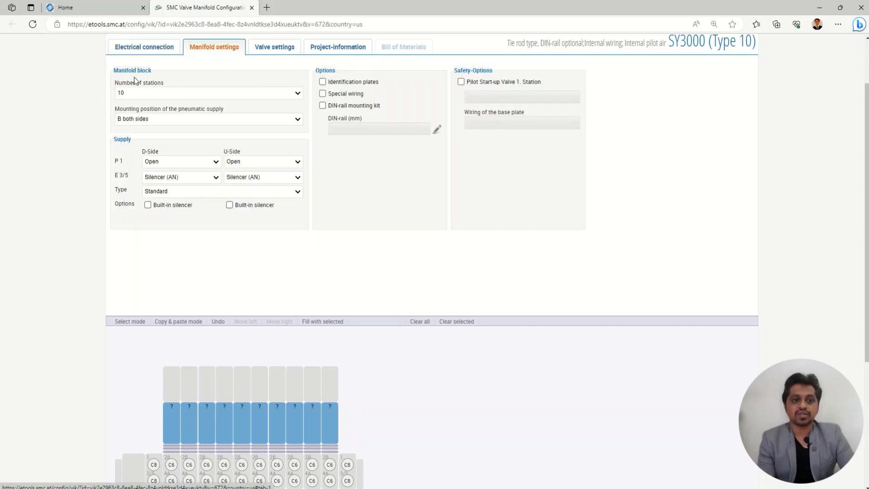
{"action": "left_click_drag", "start_coordinate": [113, 70], "coordinate": [163, 88]}
{"action": "left_click", "coordinate": [158, 89]}
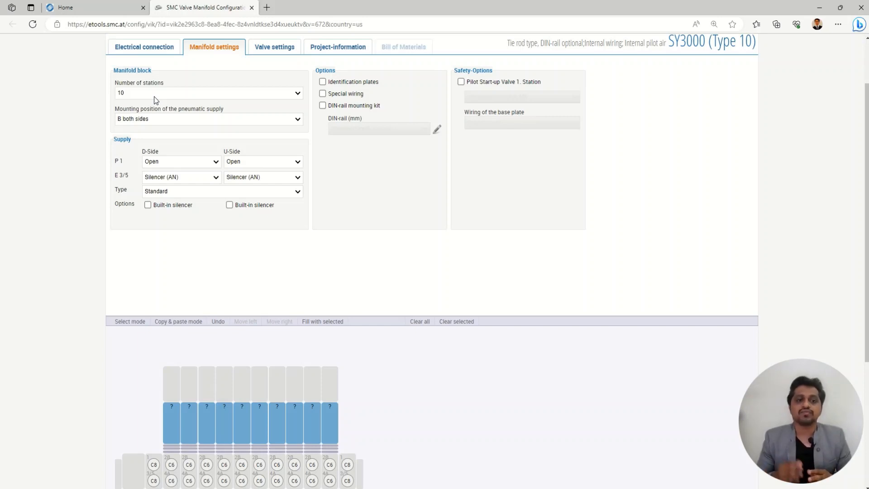
{"action": "left_click", "coordinate": [162, 95]}
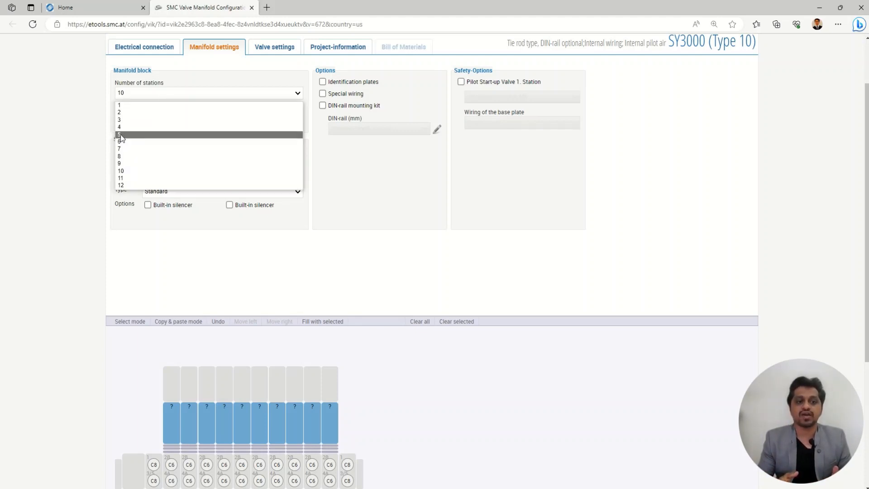
{"action": "left_click", "coordinate": [126, 156]}
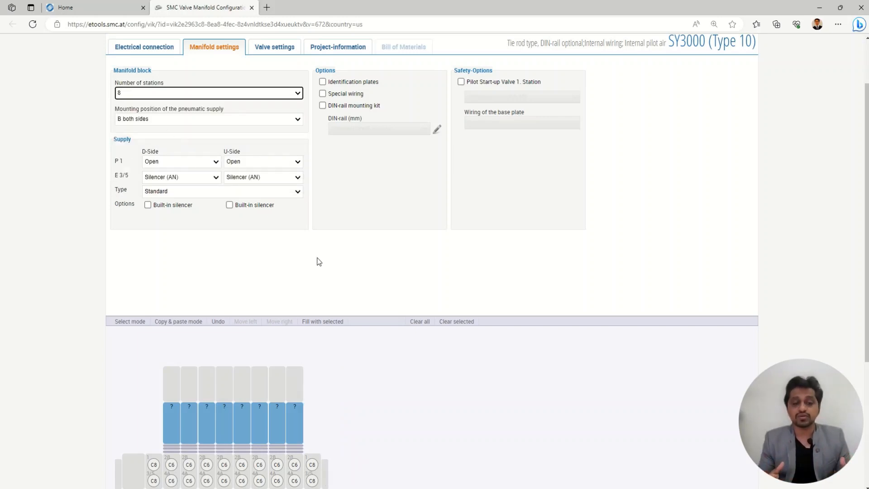
Set the mounting position of the pneumatic supply to D side
{"action": "scroll", "coordinate": [316, 260], "scroll_direction": "down", "scroll_amount": 3}
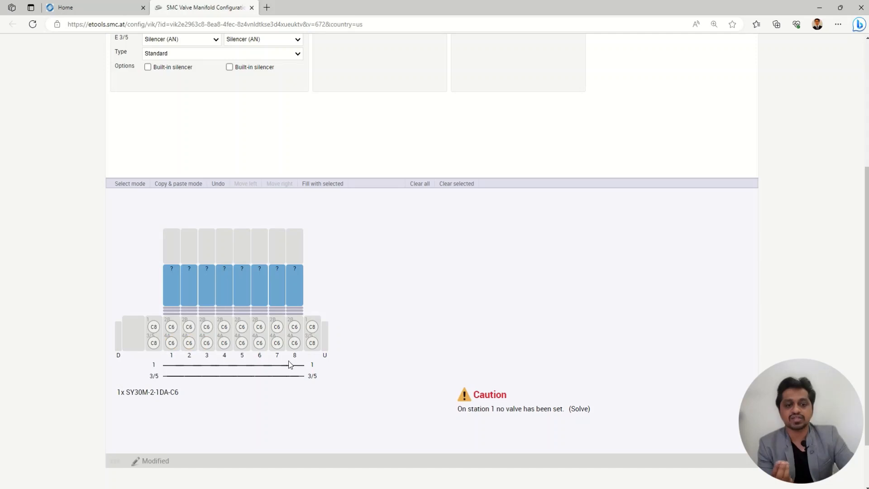
{"action": "scroll", "coordinate": [242, 254], "scroll_direction": "up", "scroll_amount": 2}
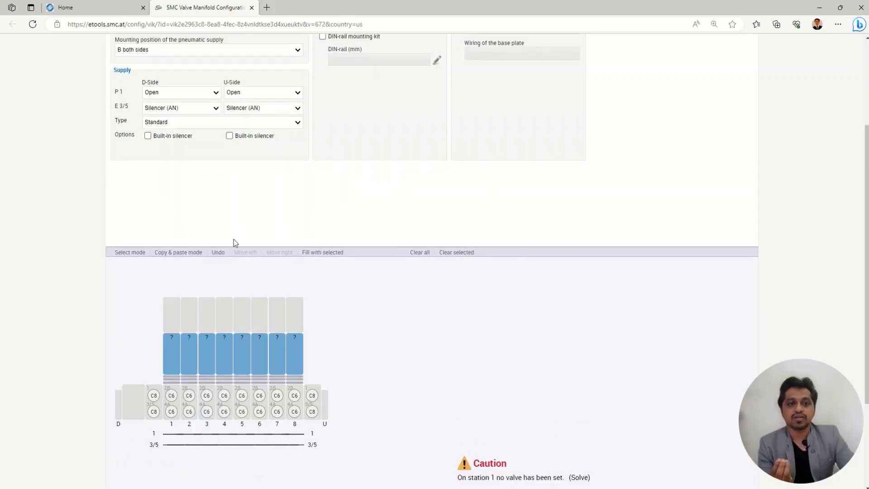
{"action": "scroll", "coordinate": [245, 242], "scroll_direction": "up", "scroll_amount": 2}
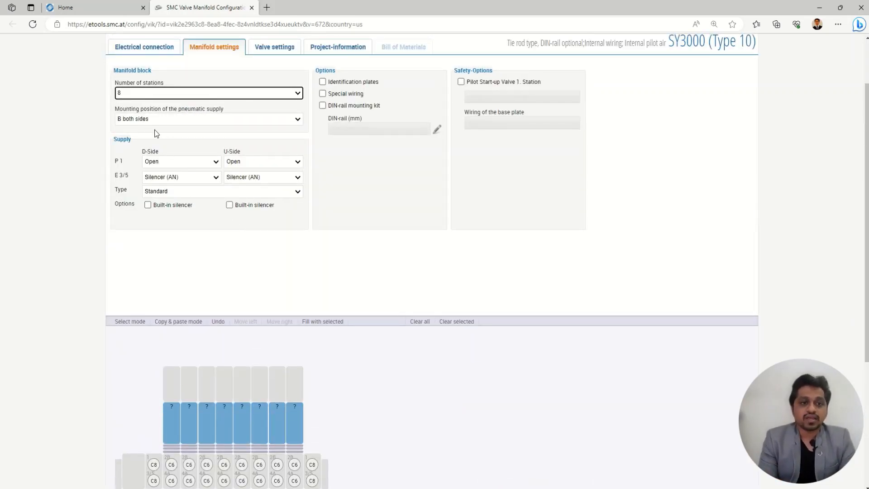
{"action": "left_click", "coordinate": [202, 119]}
{"action": "left_click", "coordinate": [202, 119]}
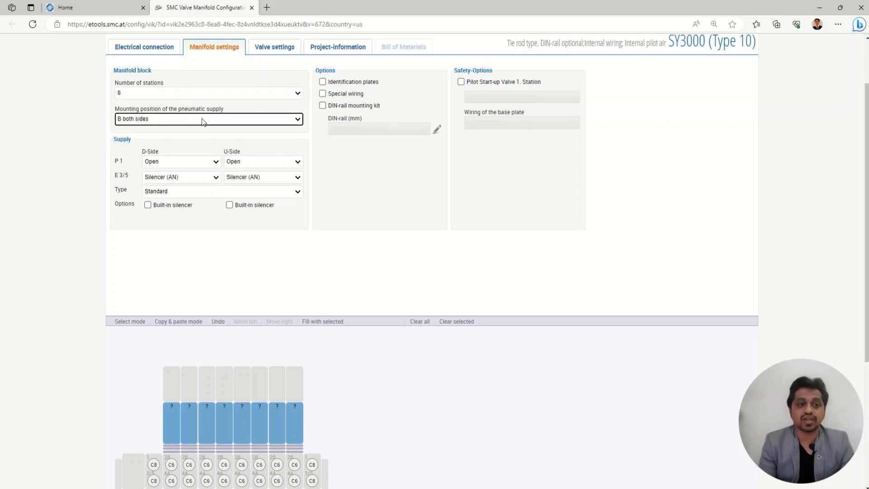
{"action": "scroll", "coordinate": [202, 120], "scroll_direction": "down", "scroll_amount": 1}
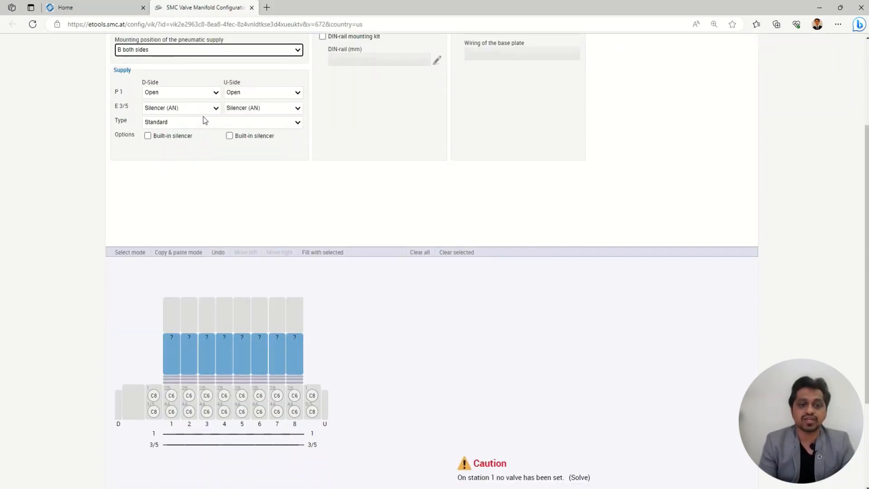
{"action": "left_click", "coordinate": [139, 50]}
{"action": "left_click", "coordinate": [135, 62]}
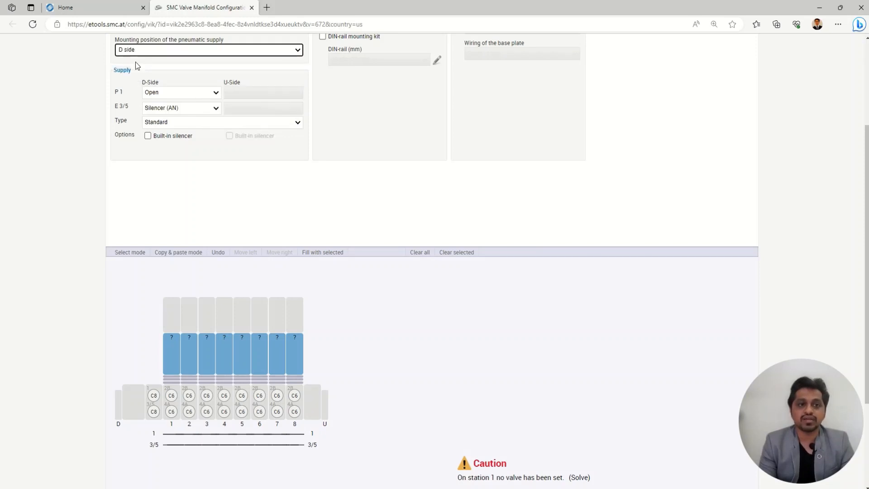
Set the mounting position of the pneumatic supply to U side
{"action": "left_click", "coordinate": [137, 53]}
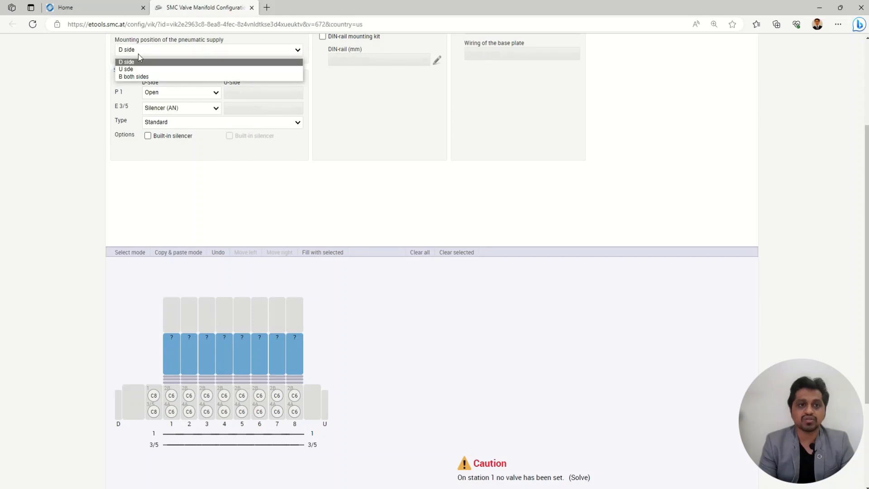
{"action": "left_click", "coordinate": [131, 69]}
{"action": "mouse_move", "coordinate": [316, 410]}
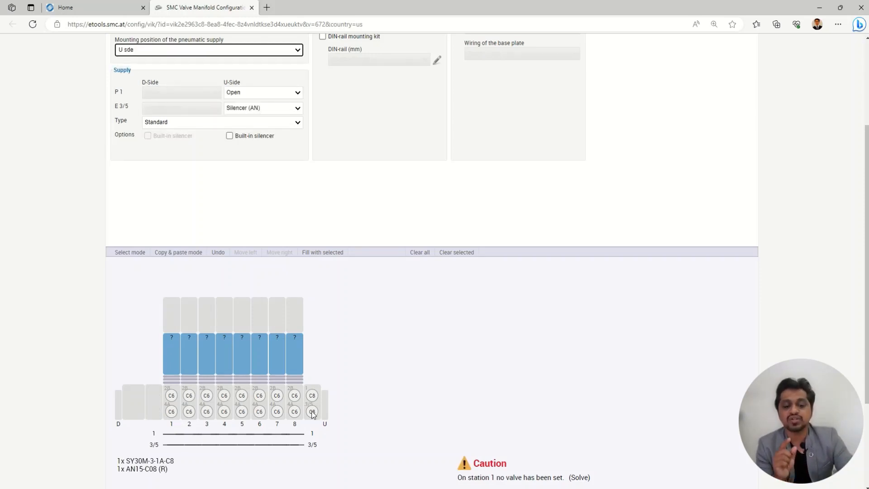
Set the mounting position of the pneumatic supply to B both sides and inspect the supply ports on the manifold drawing
{"action": "left_click", "coordinate": [141, 54]}
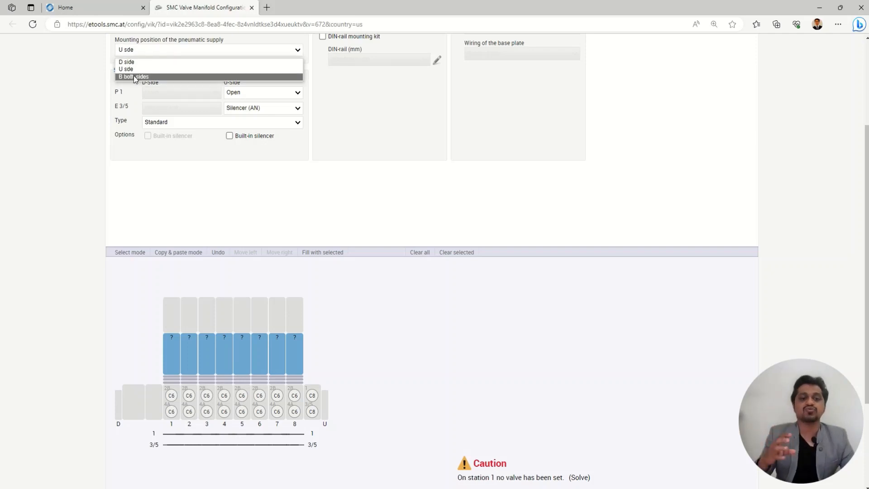
{"action": "left_click", "coordinate": [134, 75]}
{"action": "mouse_move", "coordinate": [313, 410]}
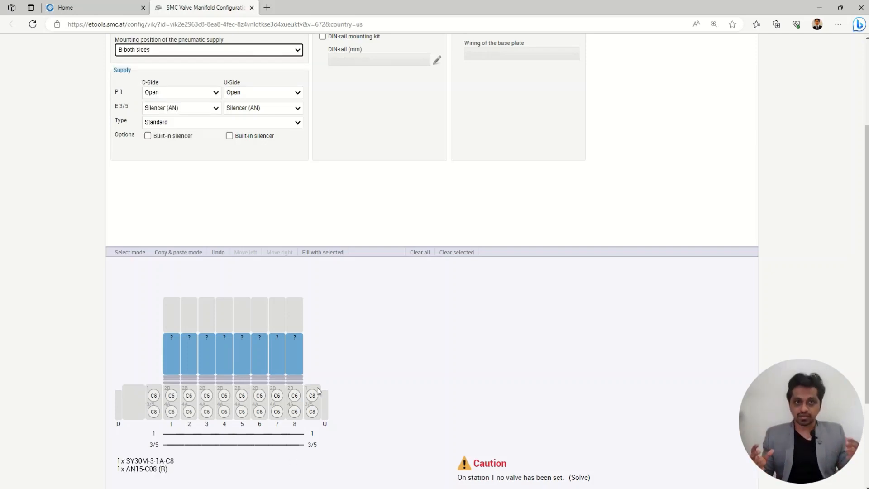
{"action": "mouse_move", "coordinate": [154, 394]}
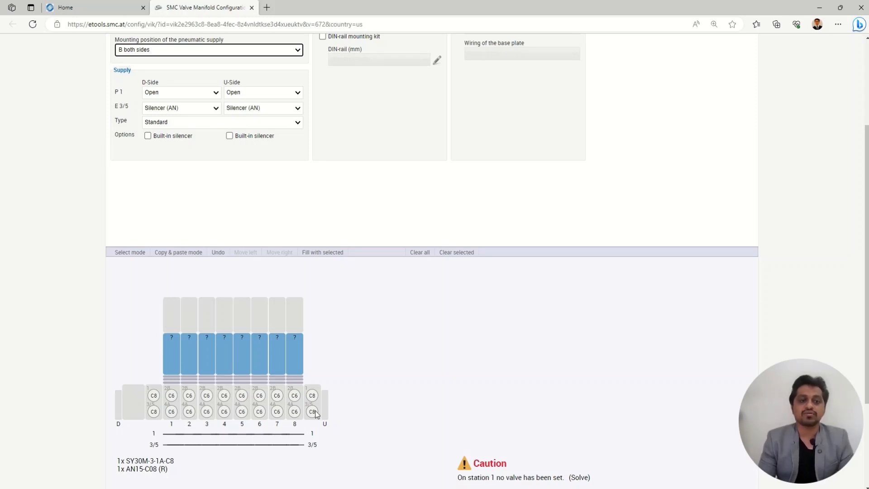
{"action": "left_click", "coordinate": [295, 412]}
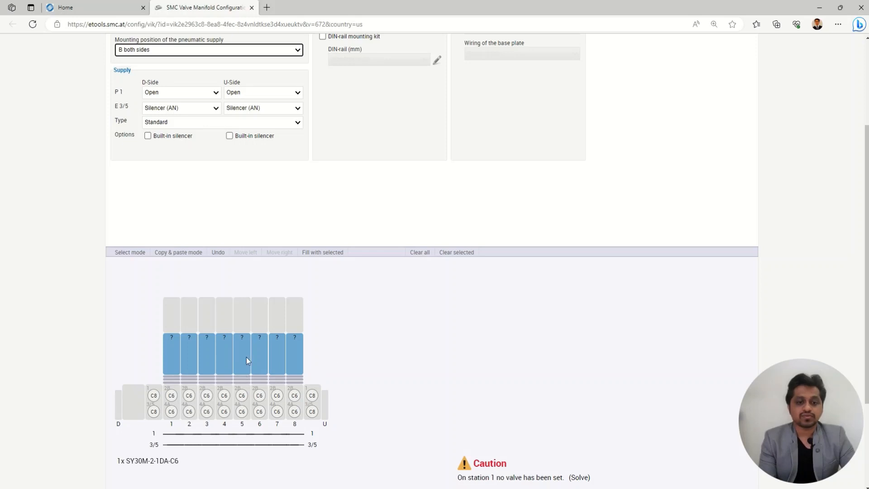
Review the available supply options for P 1, E 3/5 and fitting type in the manifold settings
{"action": "scroll", "coordinate": [246, 357], "scroll_direction": "up", "scroll_amount": 2}
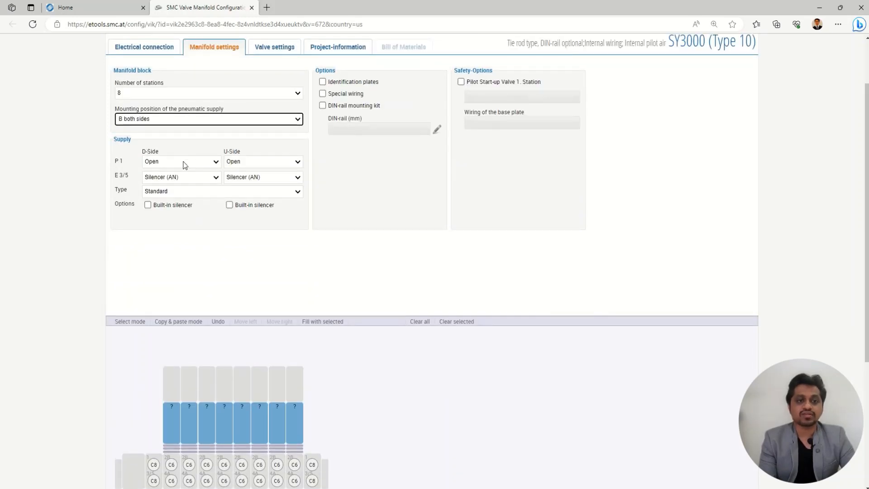
{"action": "left_click", "coordinate": [216, 163]}
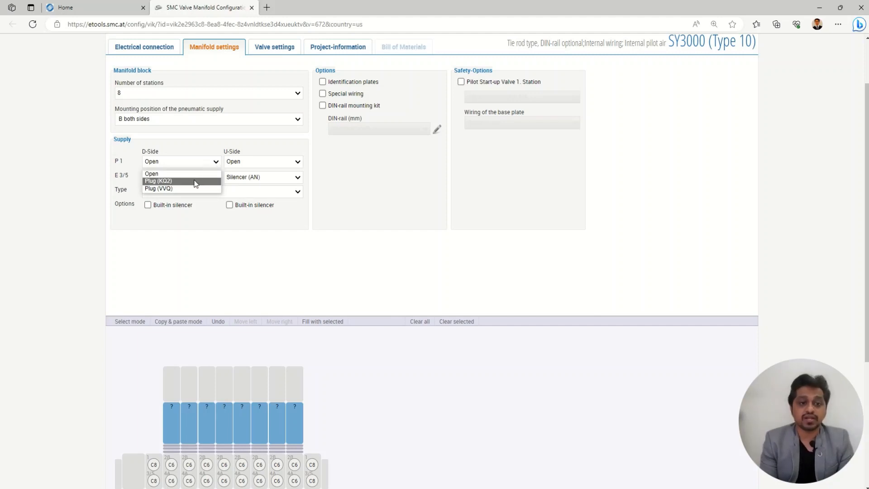
{"action": "left_click", "coordinate": [253, 162]}
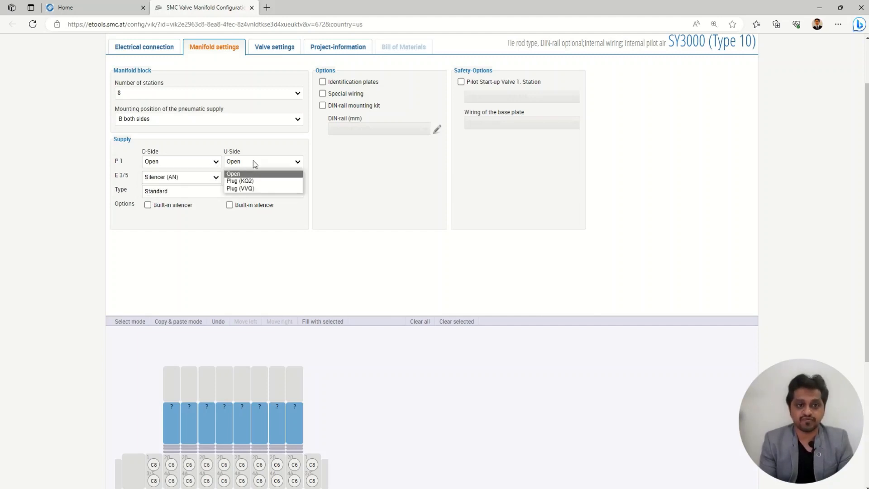
{"action": "left_click", "coordinate": [254, 161]}
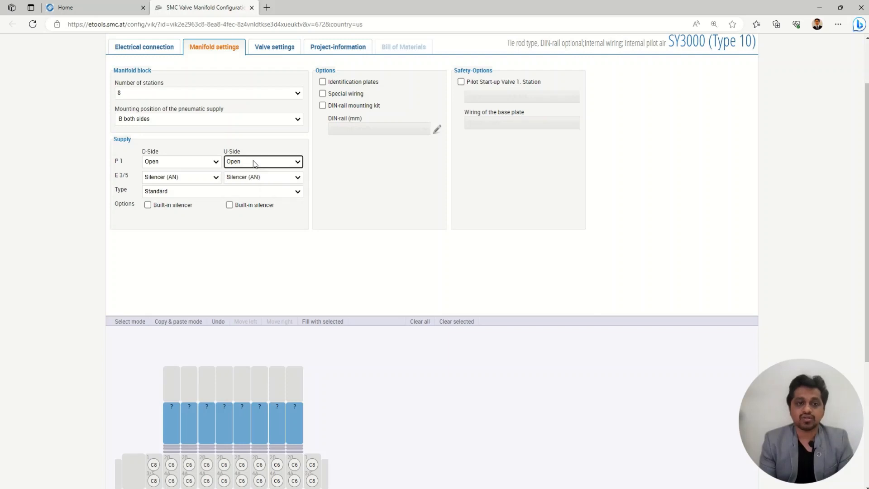
{"action": "left_click", "coordinate": [212, 178]}
{"action": "left_click", "coordinate": [211, 178]}
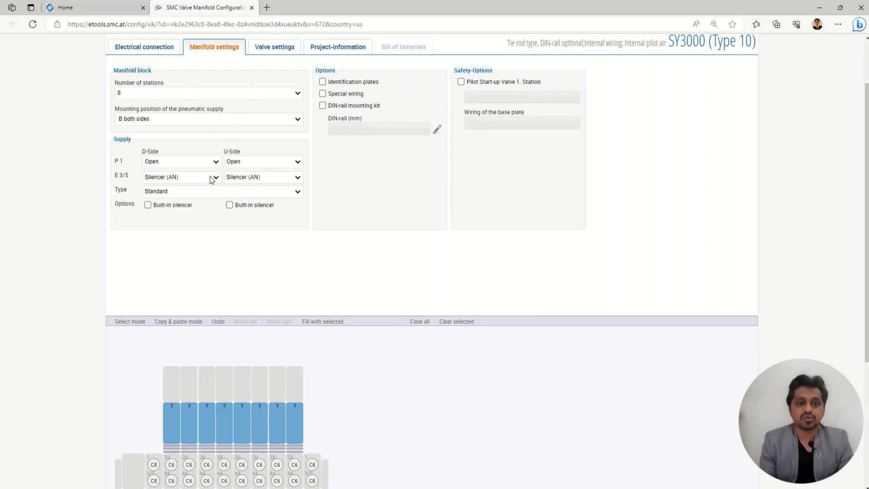
{"action": "left_click", "coordinate": [207, 193]}
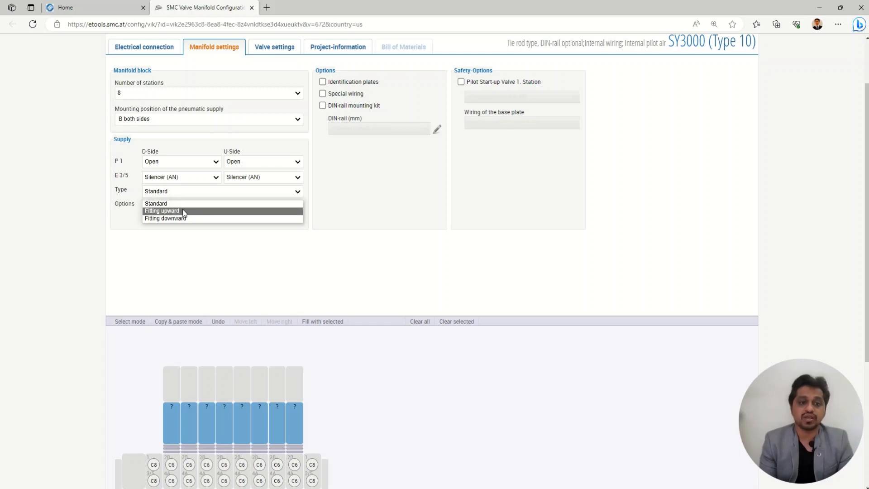
{"action": "left_click", "coordinate": [126, 213]}
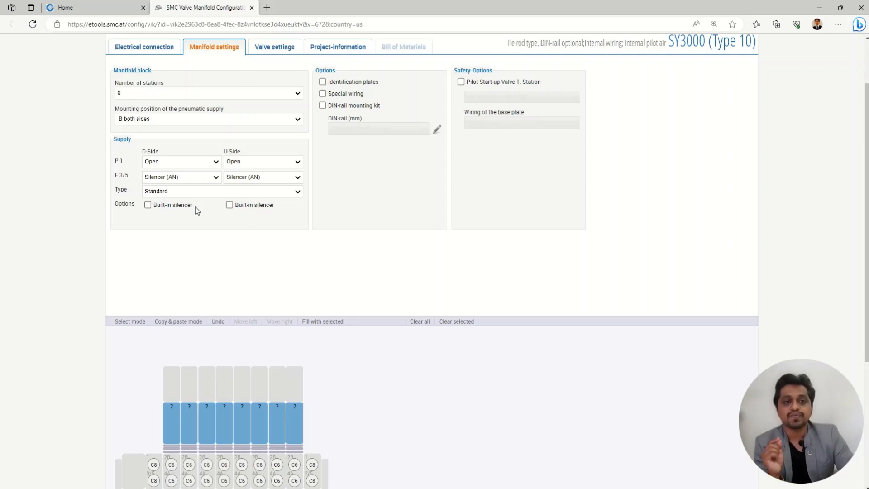
Enable the built-in silencer for both the D-Side and the U-Side supply
{"action": "left_click", "coordinate": [147, 205]}
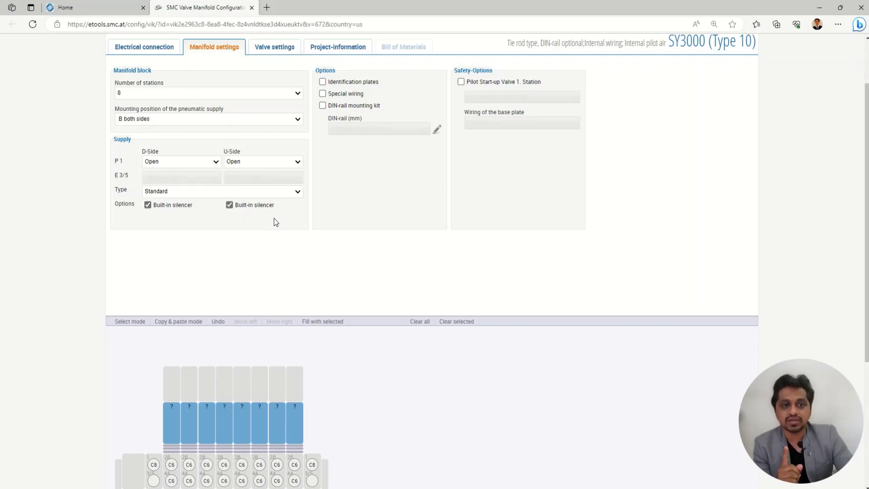
{"action": "scroll", "coordinate": [273, 218], "scroll_direction": "down", "scroll_amount": 2}
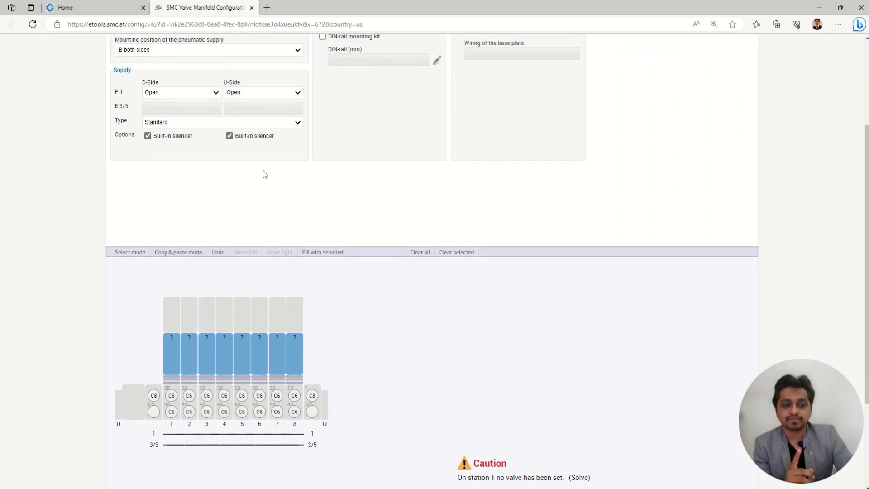
{"action": "left_click", "coordinate": [148, 135]}
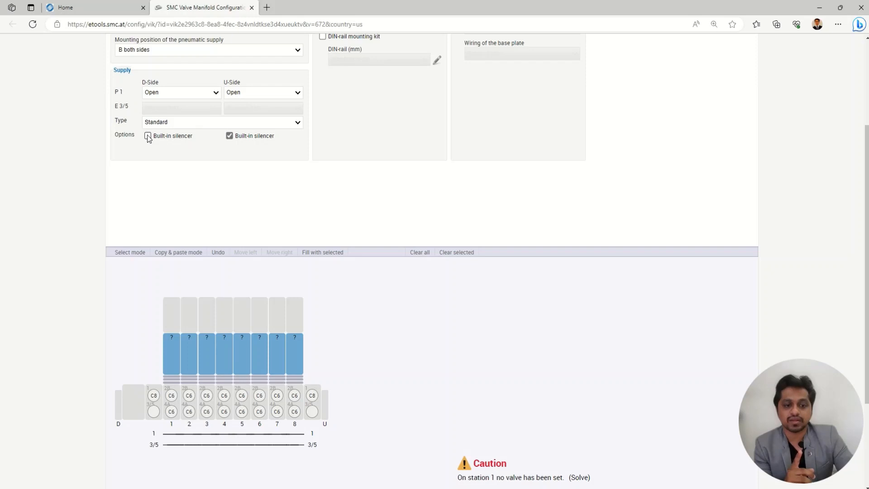
{"action": "left_click", "coordinate": [229, 136]}
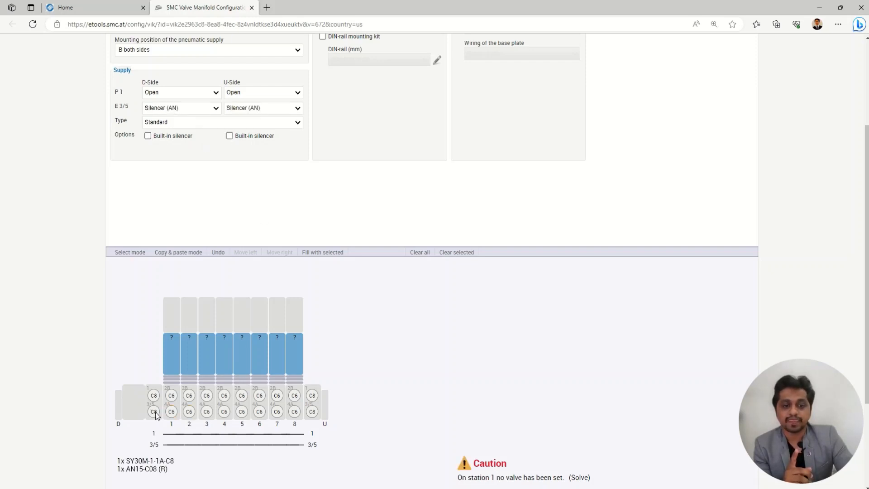
{"action": "left_click", "coordinate": [149, 136]}
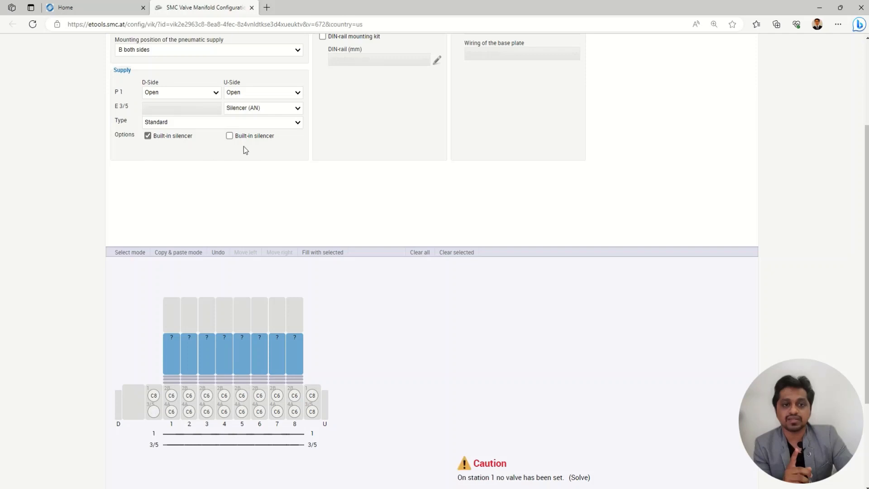
{"action": "left_click", "coordinate": [229, 136]}
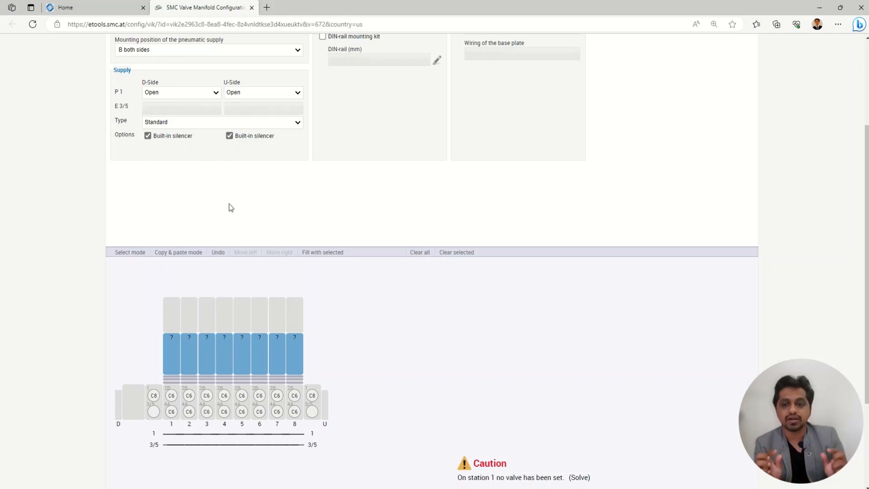
Add the DIN-rail mounting kit and set the DIN-rail length to +5 stations
{"action": "scroll", "coordinate": [229, 208], "scroll_direction": "up", "scroll_amount": 2}
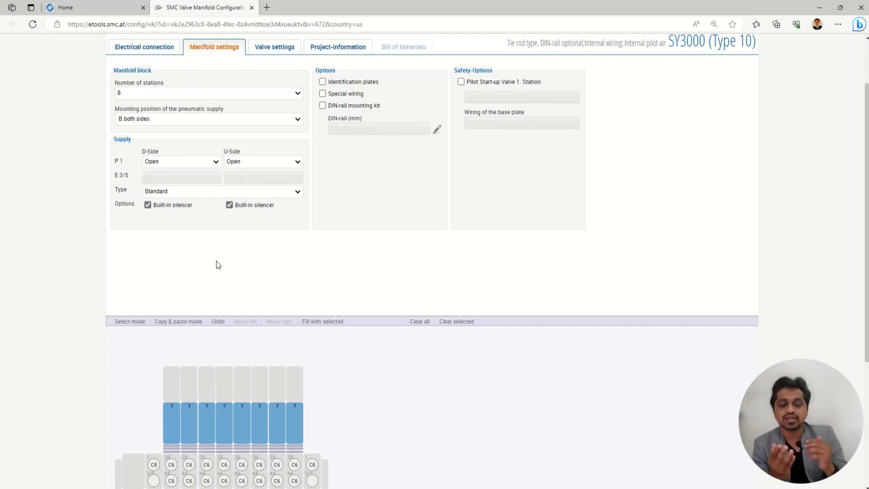
{"action": "scroll", "coordinate": [220, 262], "scroll_direction": "up", "scroll_amount": 2}
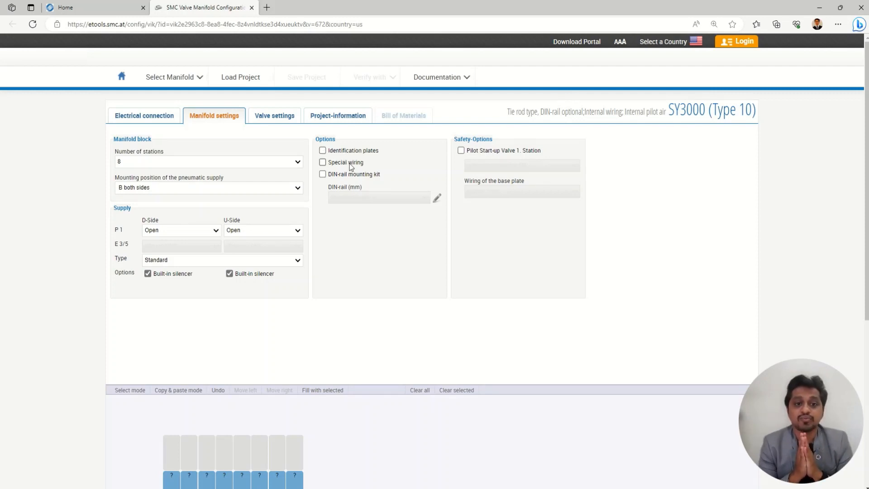
{"action": "left_click", "coordinate": [322, 174]}
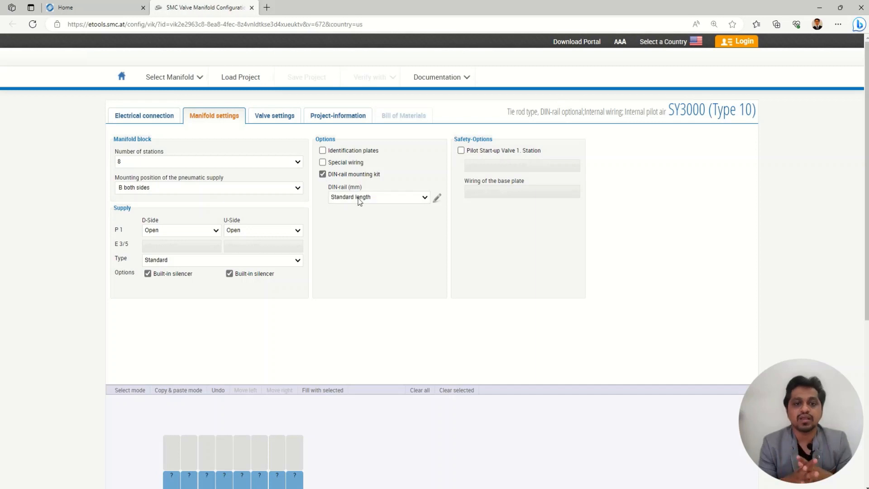
{"action": "left_click", "coordinate": [425, 197]}
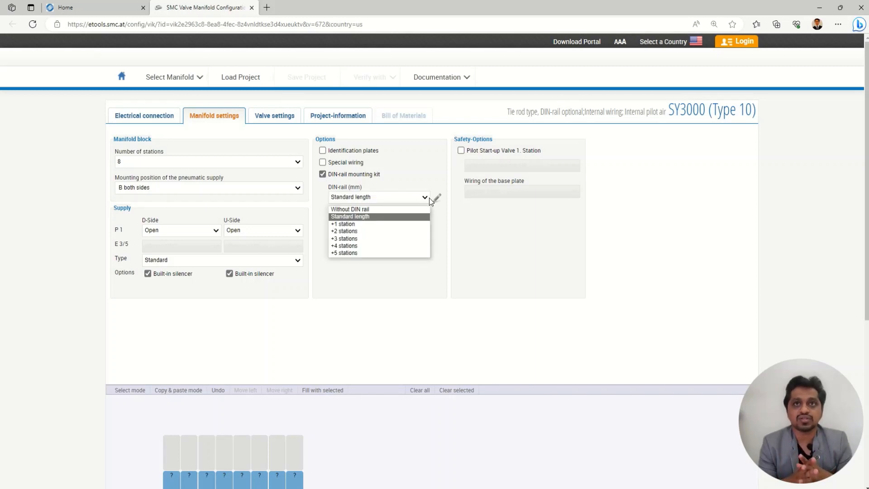
{"action": "left_click", "coordinate": [362, 252]}
{"action": "scroll", "coordinate": [359, 246], "scroll_direction": "down", "scroll_amount": 3}
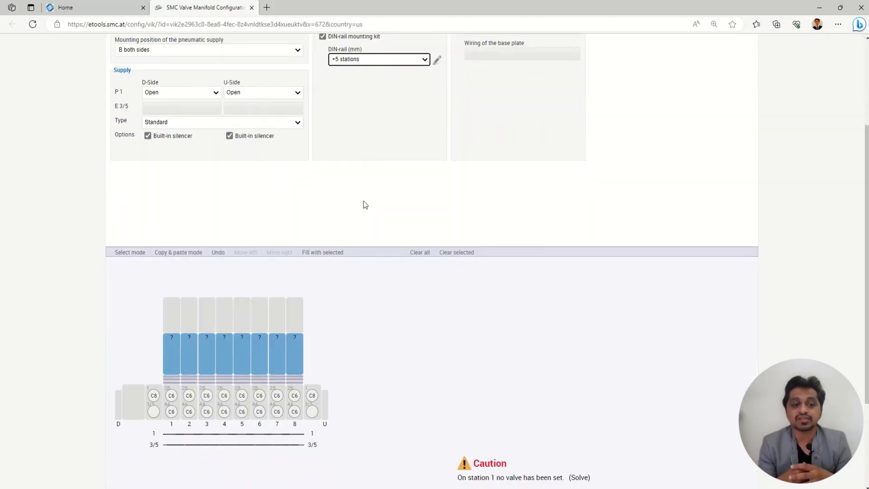
In the valve settings, look at the Advanced Products options and select the Standard Products range
{"action": "scroll", "coordinate": [420, 168], "scroll_direction": "up", "scroll_amount": 2}
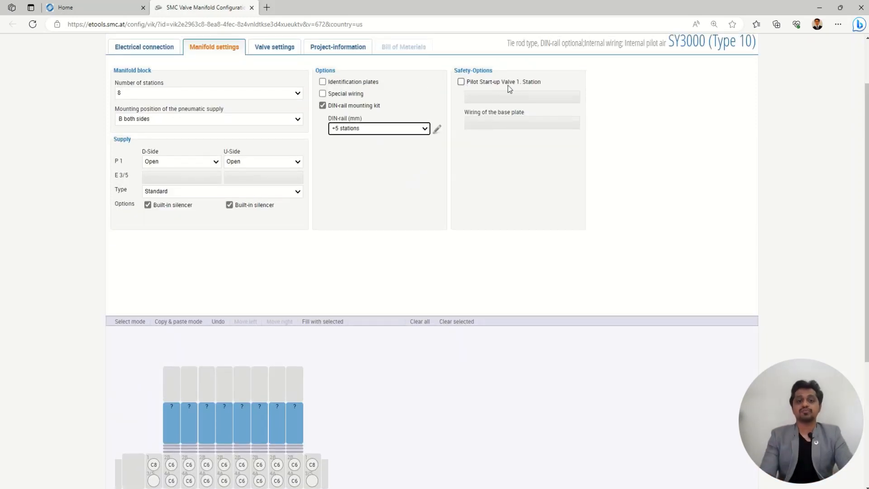
{"action": "left_click", "coordinate": [272, 50]}
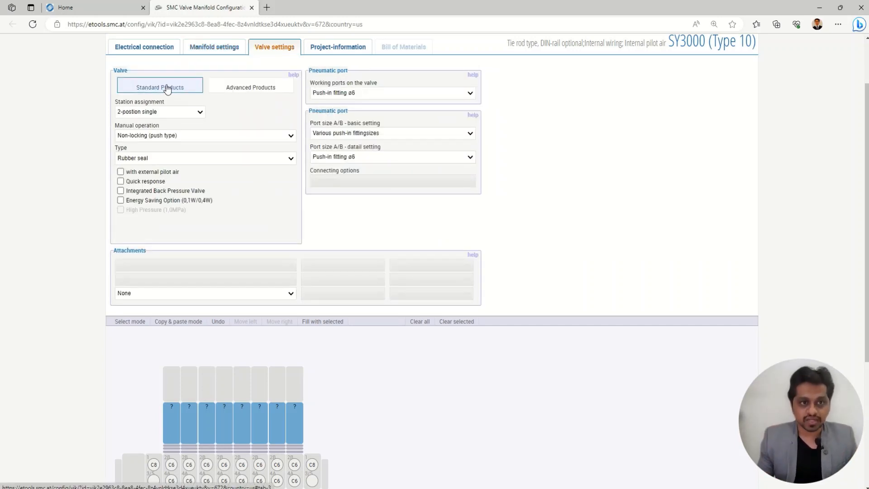
{"action": "left_click", "coordinate": [273, 88]}
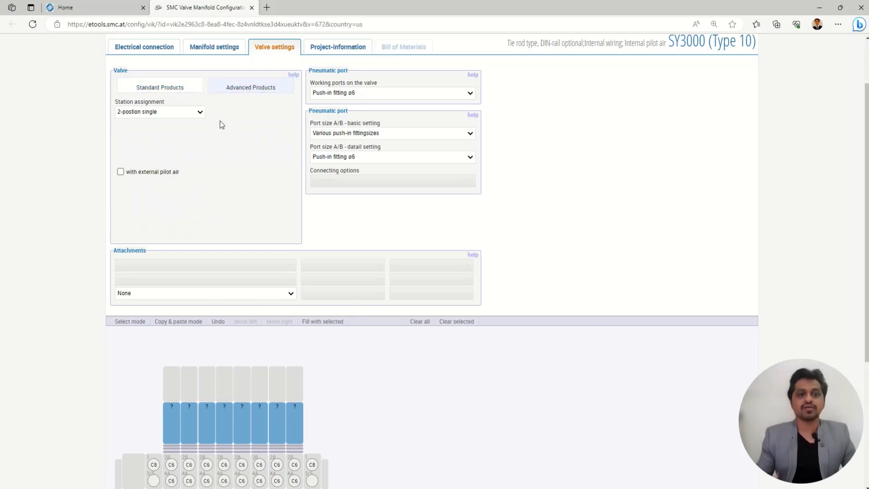
{"action": "left_click", "coordinate": [157, 86]}
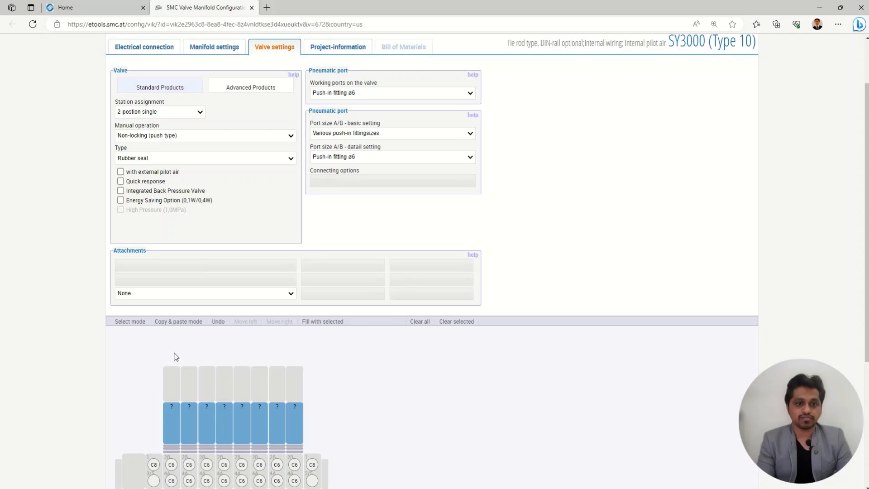
Set the station assignment to 4-position dual 3-port valve NC-NO (rubber seal) with Non-locking (push type) manual operation
{"action": "left_click", "coordinate": [137, 113]}
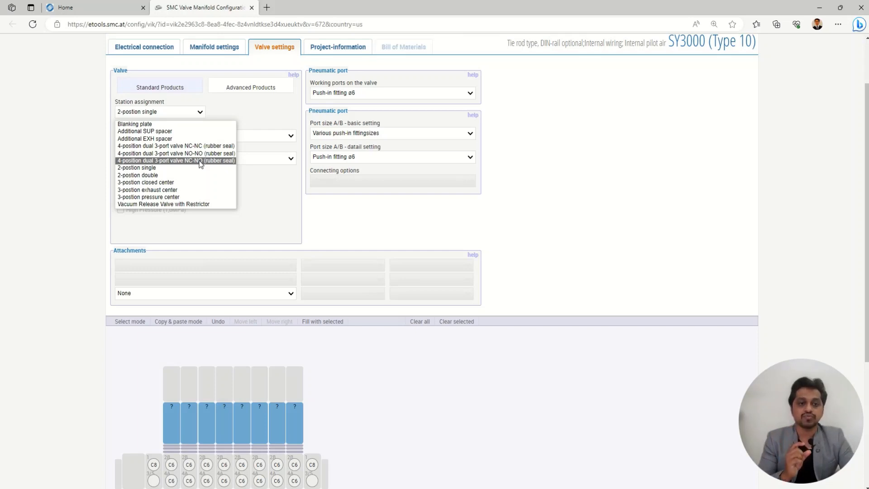
{"action": "left_click", "coordinate": [200, 161]}
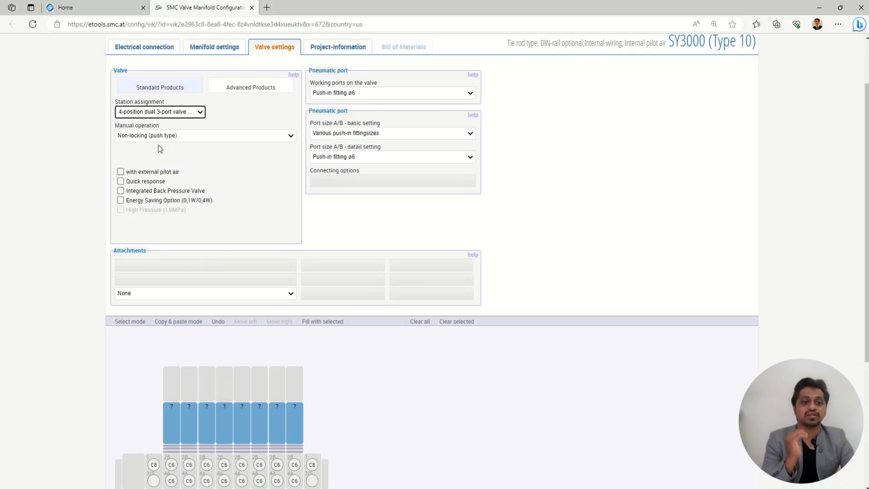
{"action": "left_click", "coordinate": [181, 136]}
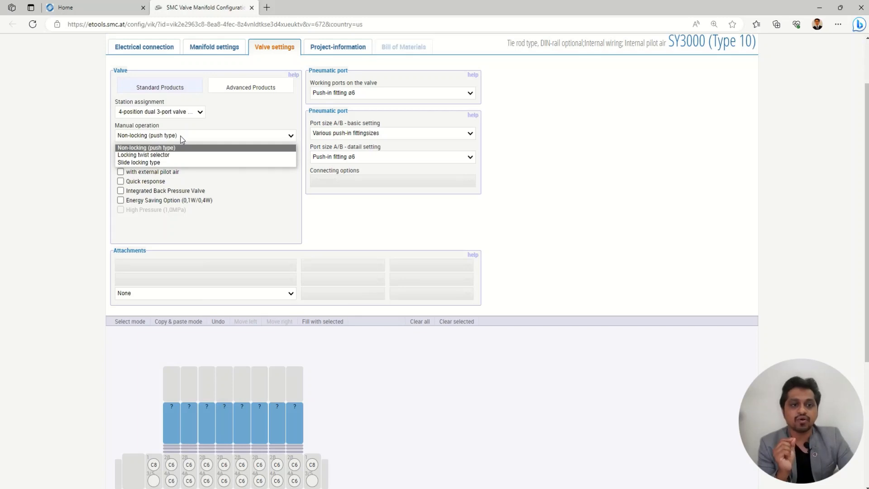
{"action": "left_click", "coordinate": [180, 136]}
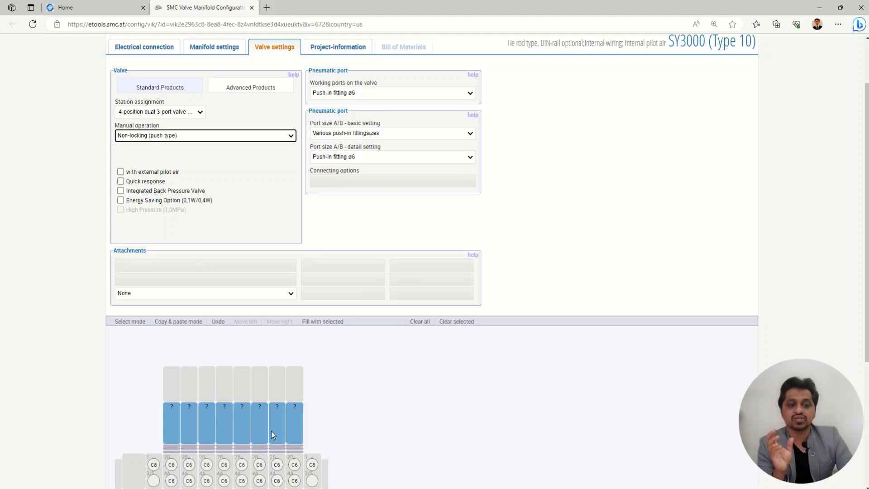
Place the configured valve on station 1 of the manifold and check its part listing
{"action": "left_click", "coordinate": [170, 421]}
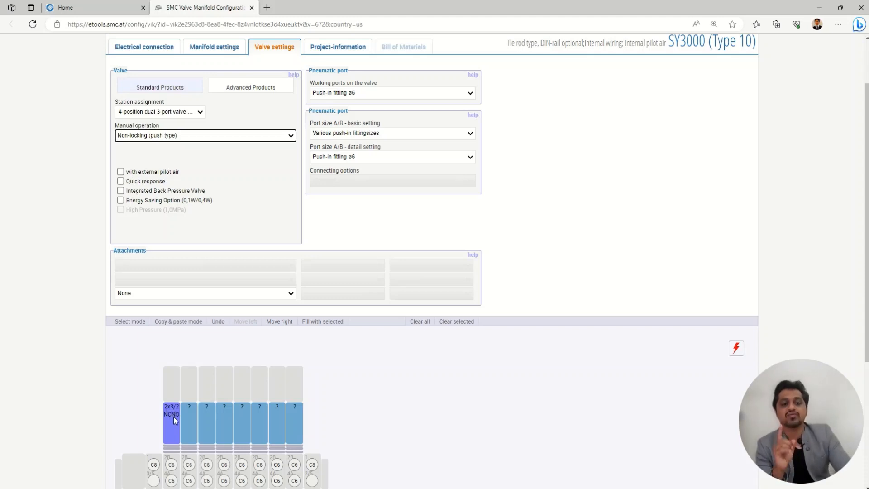
{"action": "scroll", "coordinate": [173, 415], "scroll_direction": "down", "scroll_amount": 2}
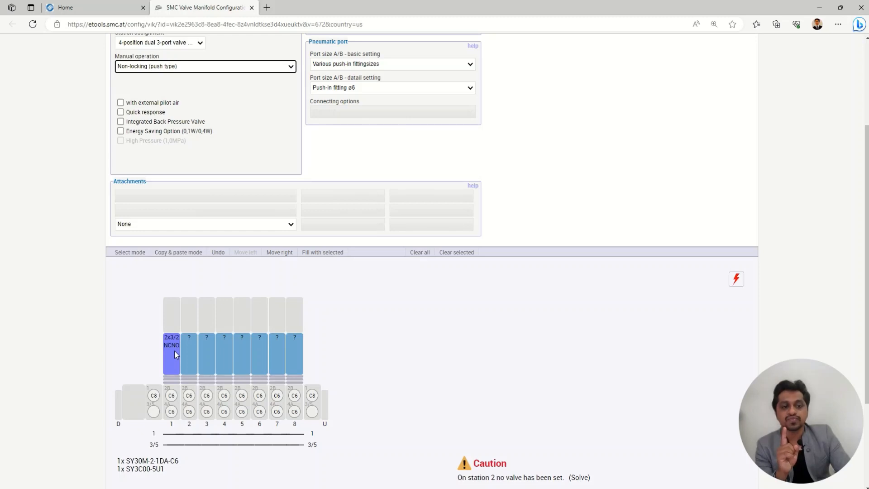
{"action": "scroll", "coordinate": [178, 362], "scroll_direction": "up", "scroll_amount": 2}
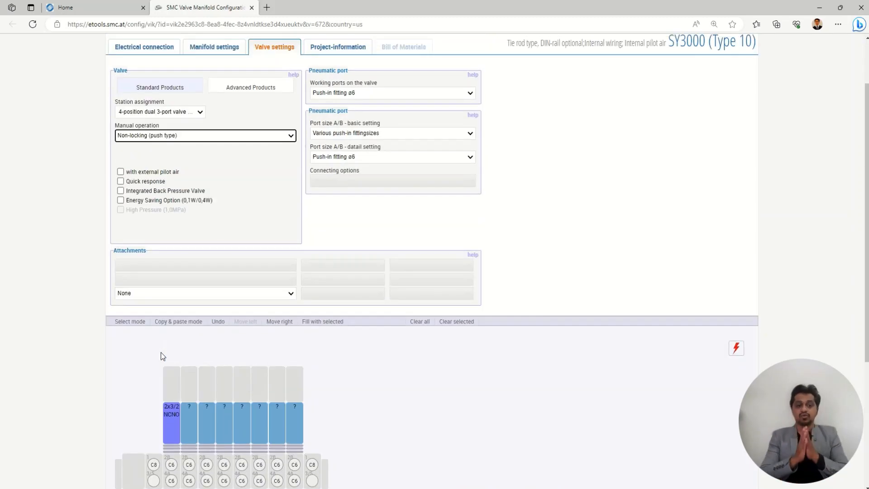
Place the dual 3-port NC-NO valve on station 3, and 3-position closed center metal-seal valves with High Pressure (1,0MPa) on stations 2 and 4
{"action": "left_click", "coordinate": [208, 412]}
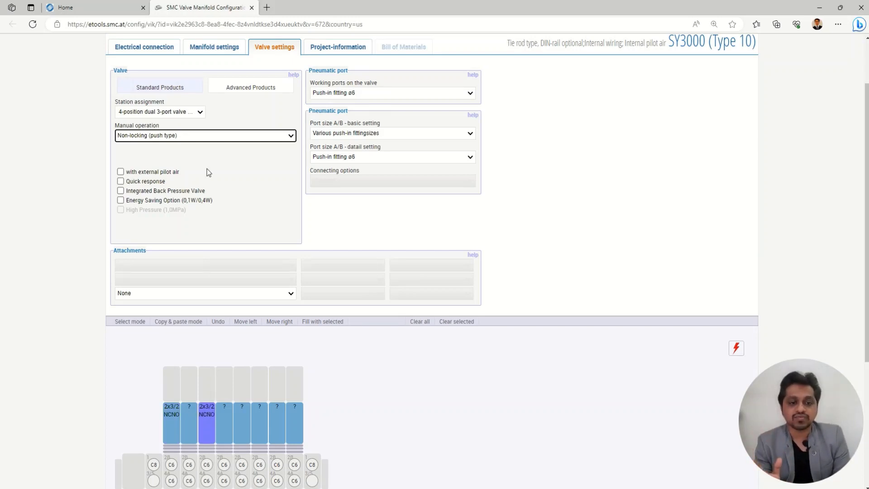
{"action": "left_click", "coordinate": [198, 114]}
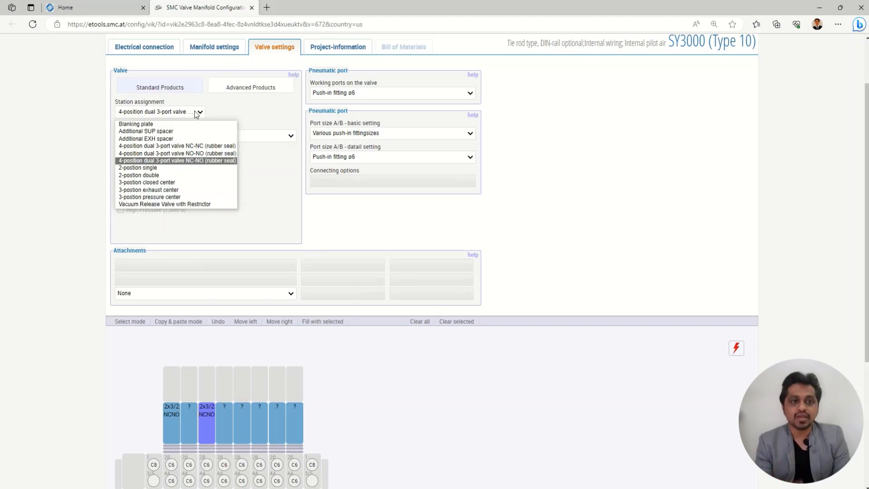
{"action": "left_click", "coordinate": [155, 183]}
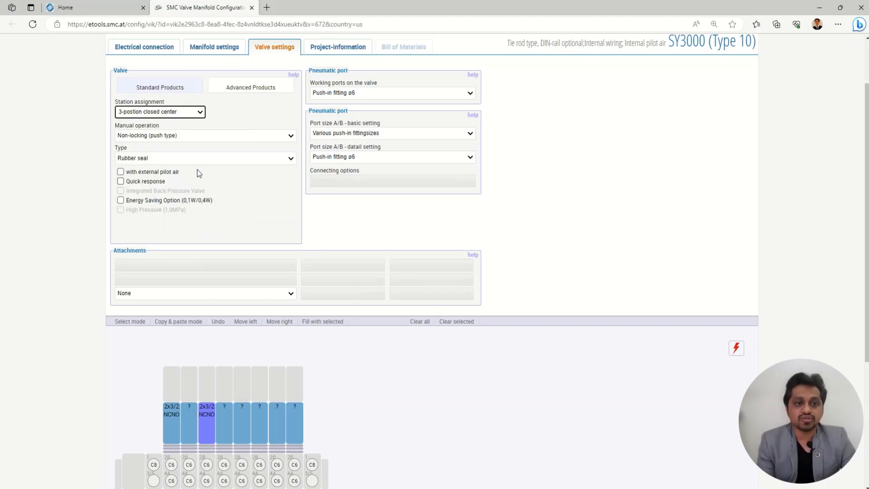
{"action": "left_click", "coordinate": [189, 162]}
{"action": "left_click", "coordinate": [167, 177]}
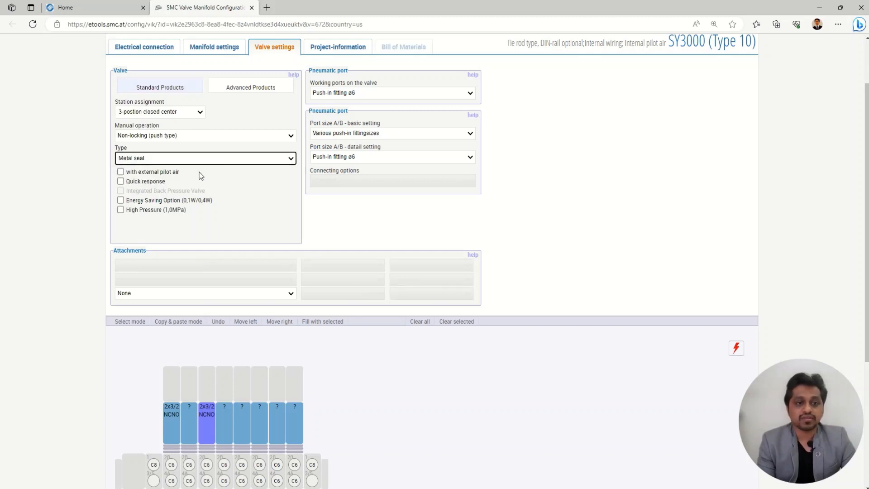
{"action": "left_click", "coordinate": [121, 210]}
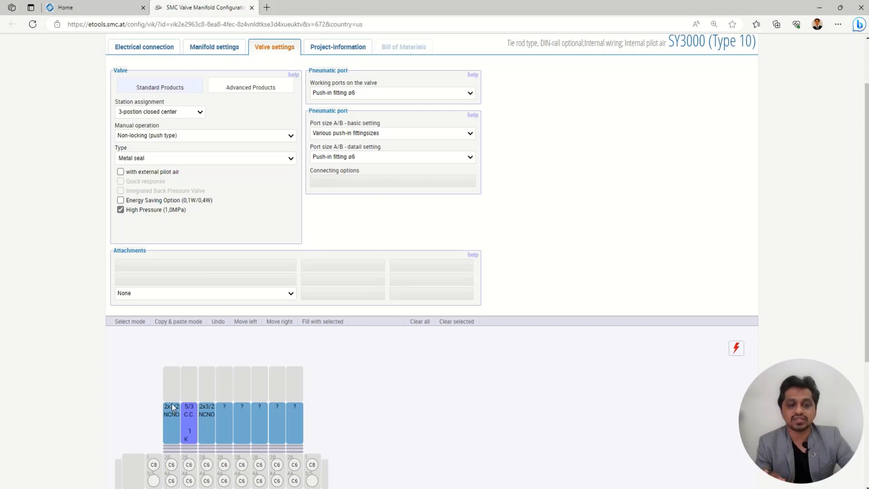
{"action": "left_click", "coordinate": [225, 412]}
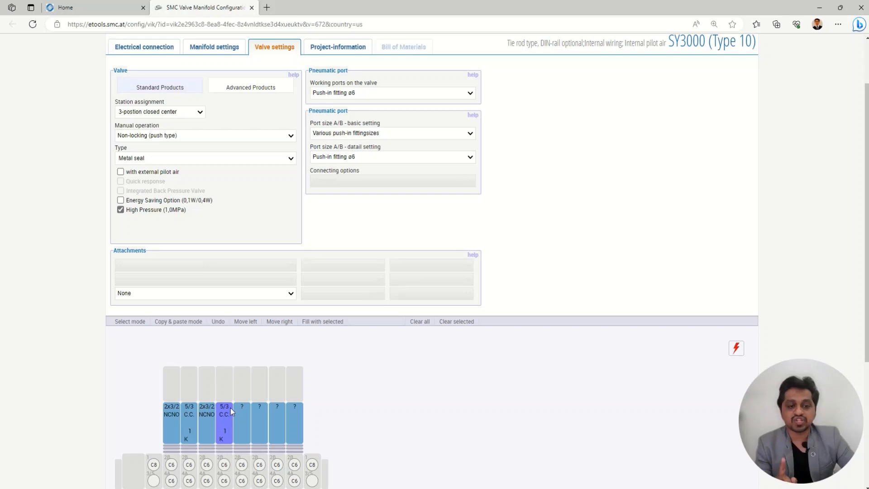
Configure a 2-position single metal-seal valve without the High Pressure option and place it on stations 5 and 6
{"action": "left_click", "coordinate": [176, 137]}
{"action": "left_click", "coordinate": [176, 136]}
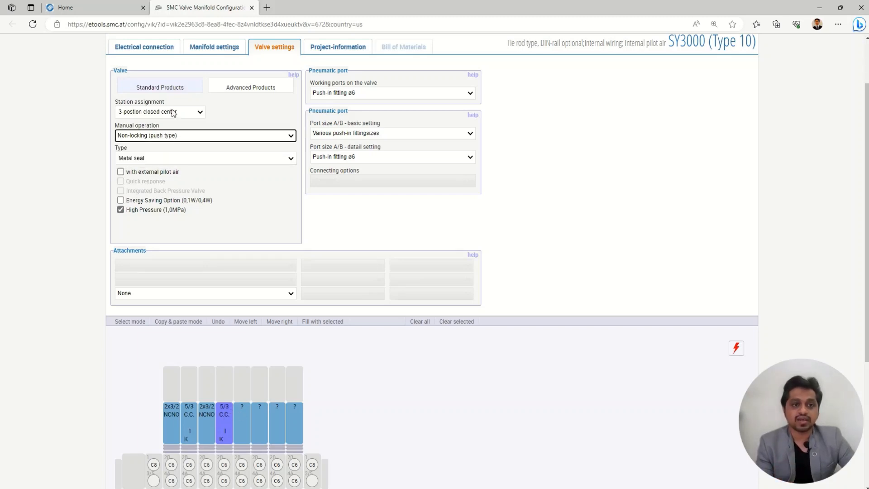
{"action": "left_click", "coordinate": [174, 113]}
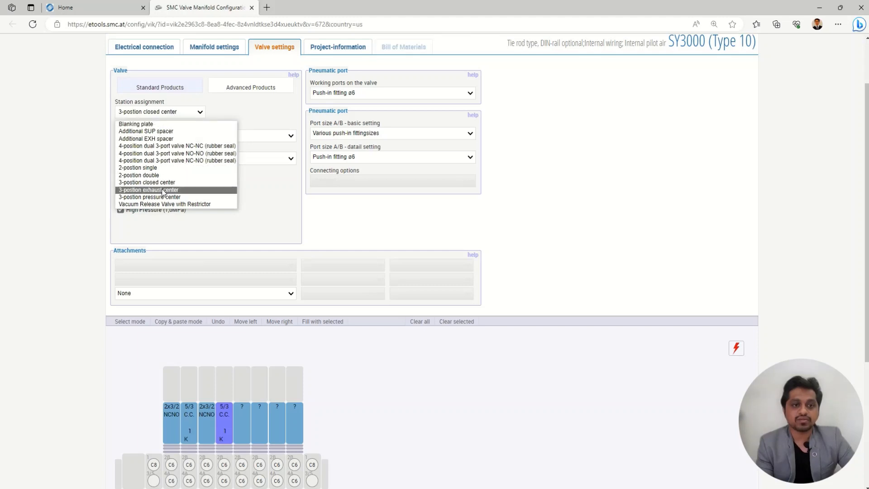
{"action": "left_click", "coordinate": [151, 169]}
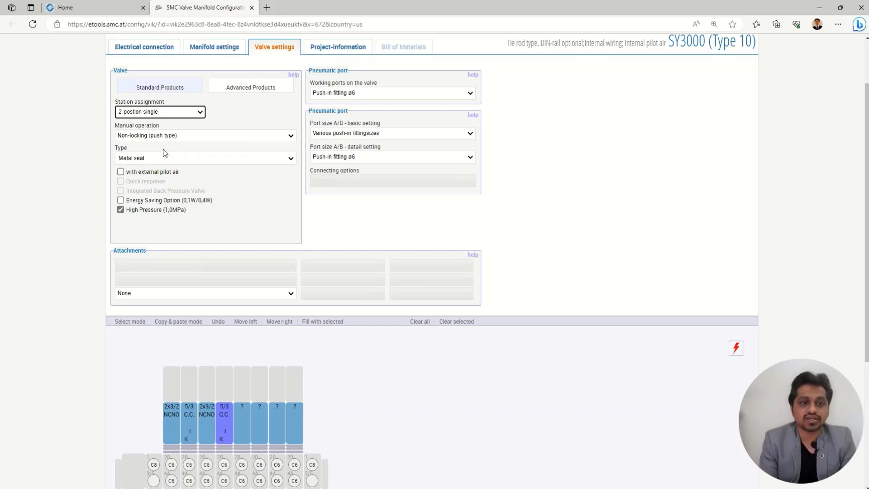
{"action": "left_click", "coordinate": [120, 209]}
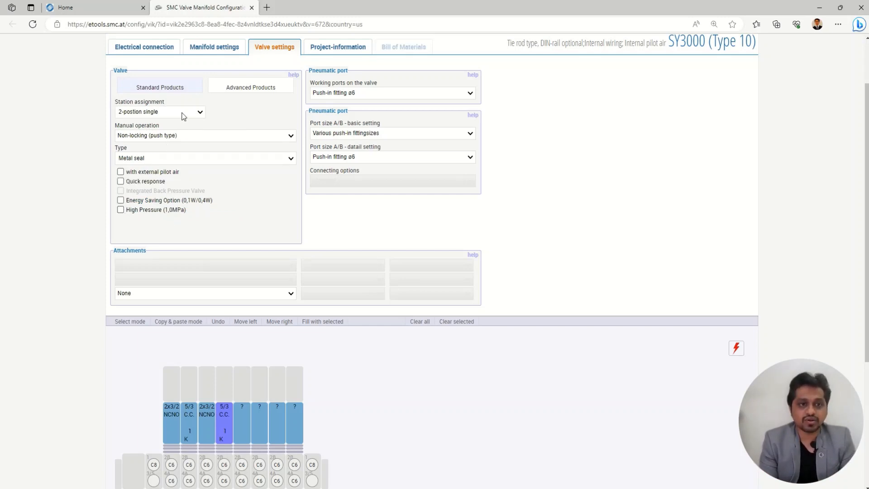
{"action": "left_click", "coordinate": [246, 416]}
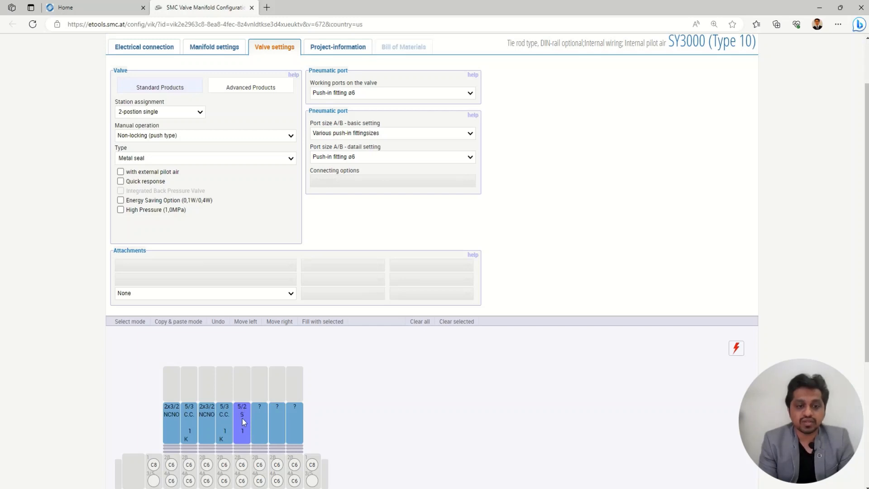
{"action": "left_click", "coordinate": [256, 411]}
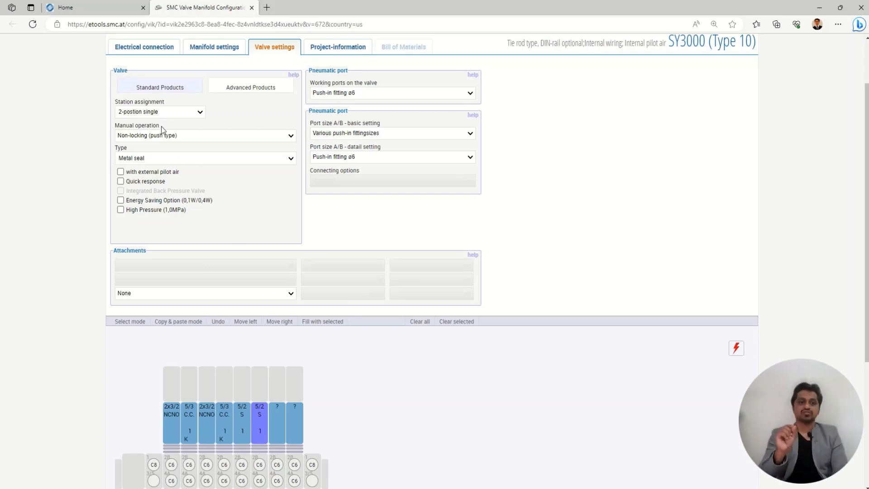
Set the station assignment to 2-position double, place that valve on stations 7 and 8, and review the manifold's validity
{"action": "left_click", "coordinate": [171, 116]}
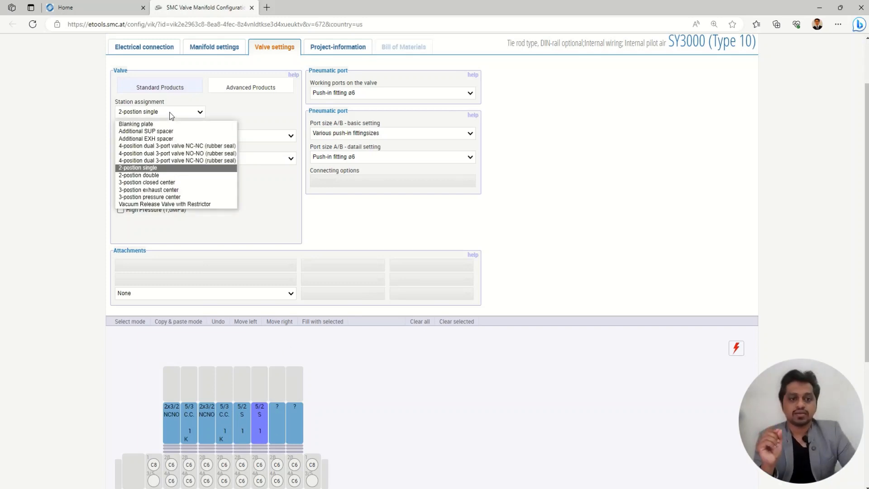
{"action": "left_click", "coordinate": [153, 172]}
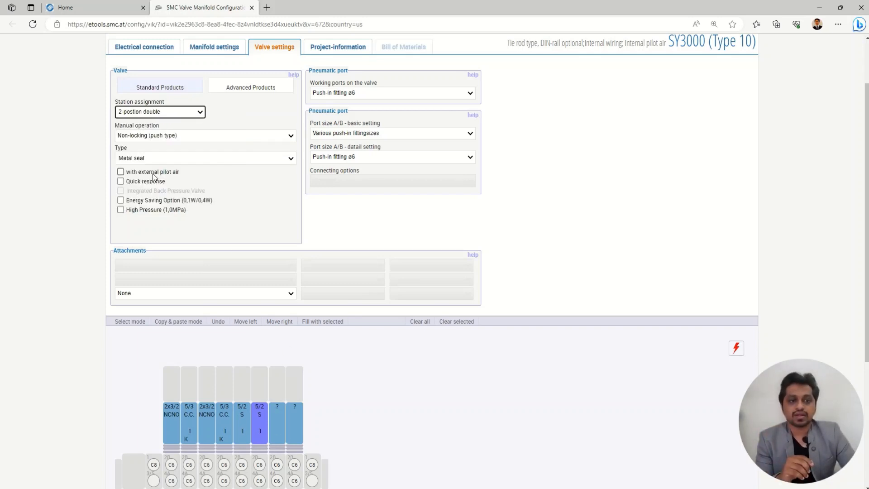
{"action": "left_click", "coordinate": [290, 416]}
{"action": "scroll", "coordinate": [322, 396], "scroll_direction": "down", "scroll_amount": 3}
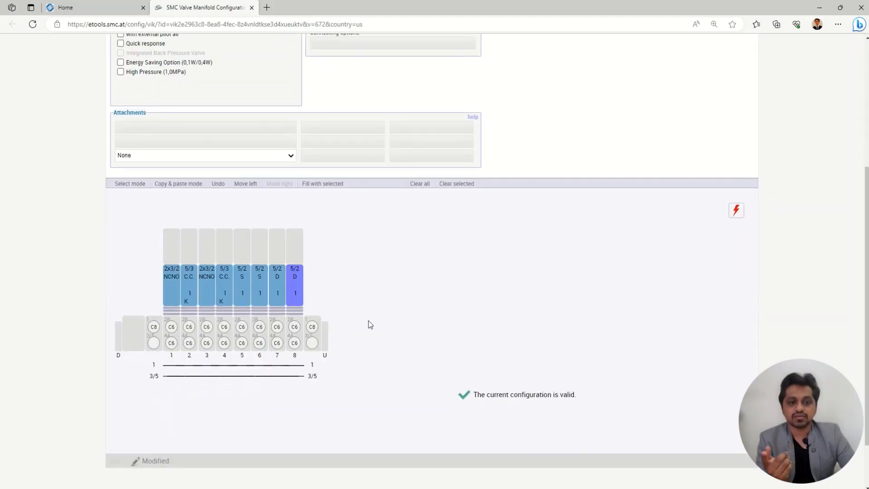
{"action": "scroll", "coordinate": [332, 300], "scroll_direction": "up", "scroll_amount": 1}
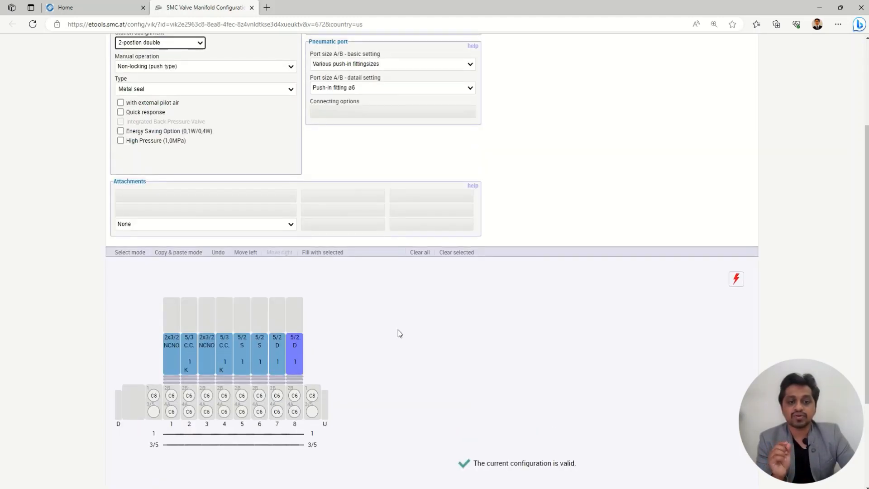
{"action": "scroll", "coordinate": [398, 333], "scroll_direction": "down", "scroll_amount": 1}
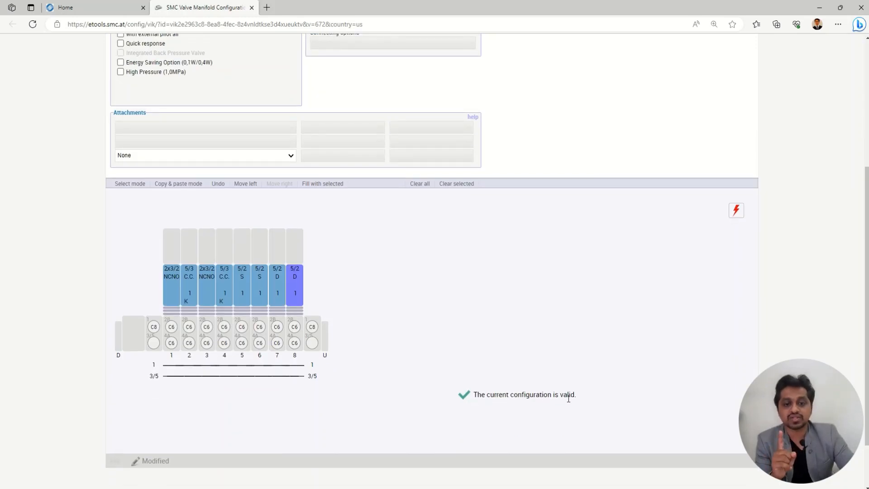
{"action": "scroll", "coordinate": [321, 375], "scroll_direction": "up", "scroll_amount": 1}
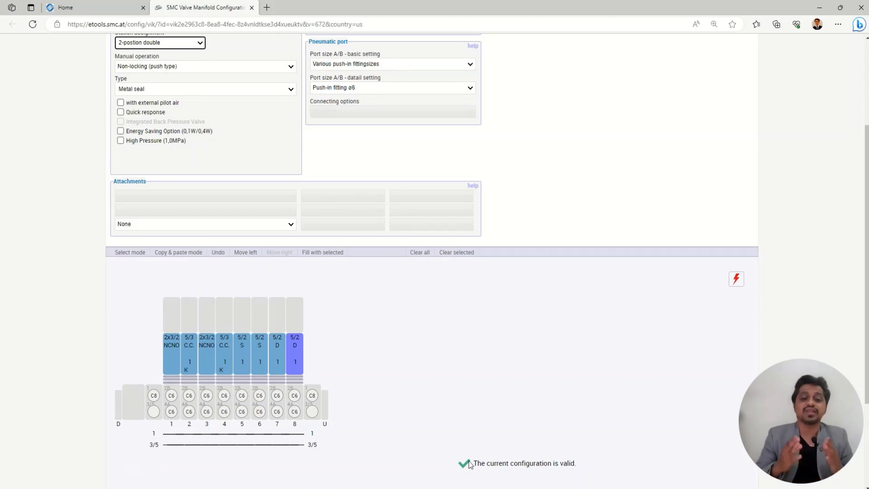
{"action": "scroll", "coordinate": [430, 393], "scroll_direction": "up", "scroll_amount": 1}
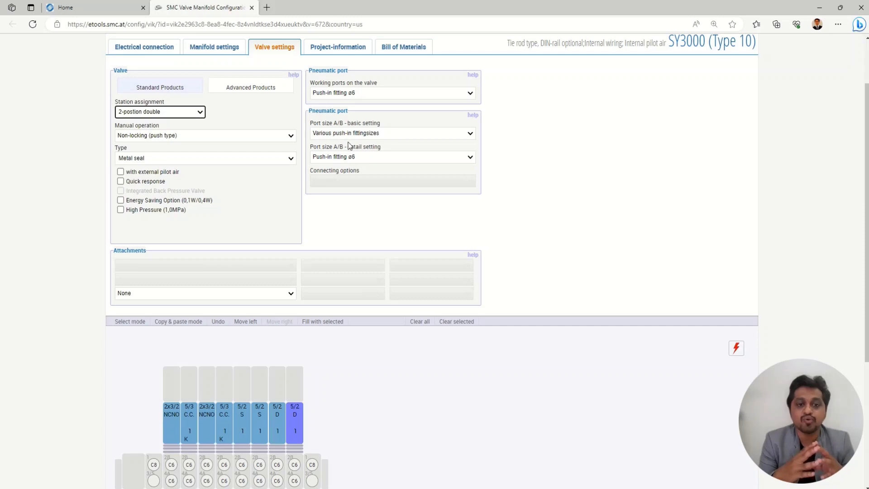
Look through the fitting and plug options for the working ports on the valve
{"action": "left_click", "coordinate": [367, 93]}
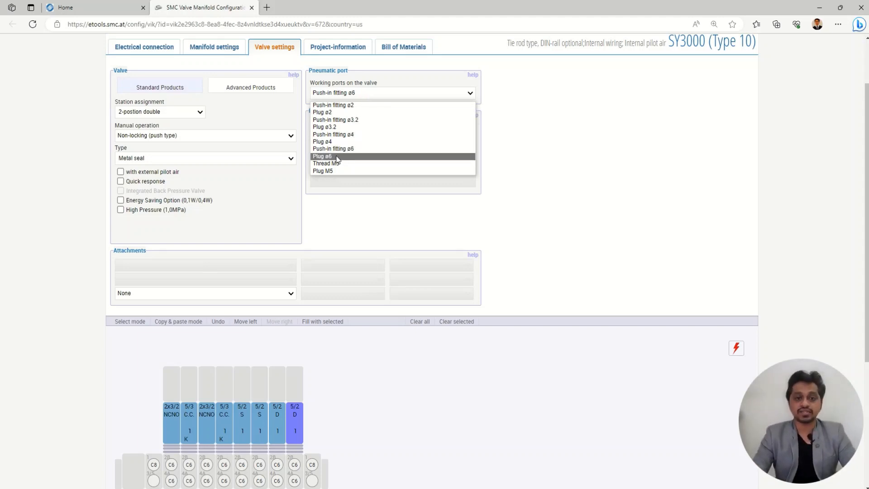
{"action": "left_click", "coordinate": [273, 117]}
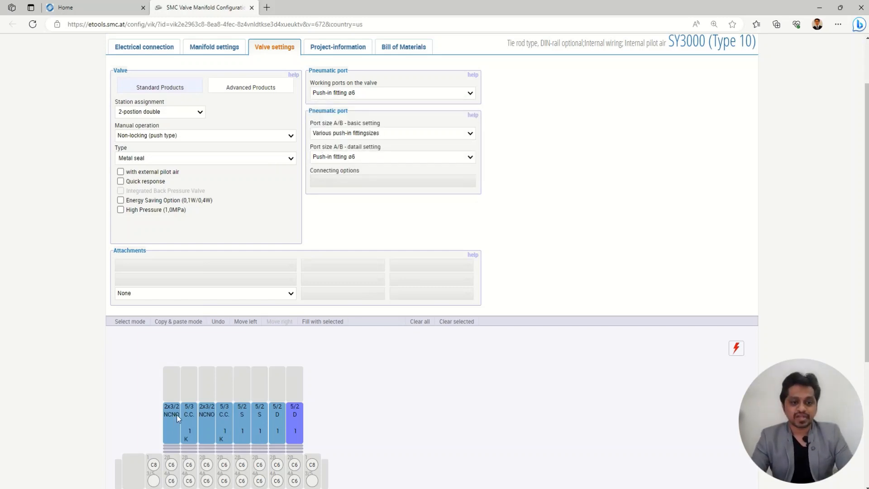
Place the 2-position double valve on station 1 and restore its 4-position dual 3-port valve NC-NO (rubber seal)
{"action": "left_click", "coordinate": [176, 415]}
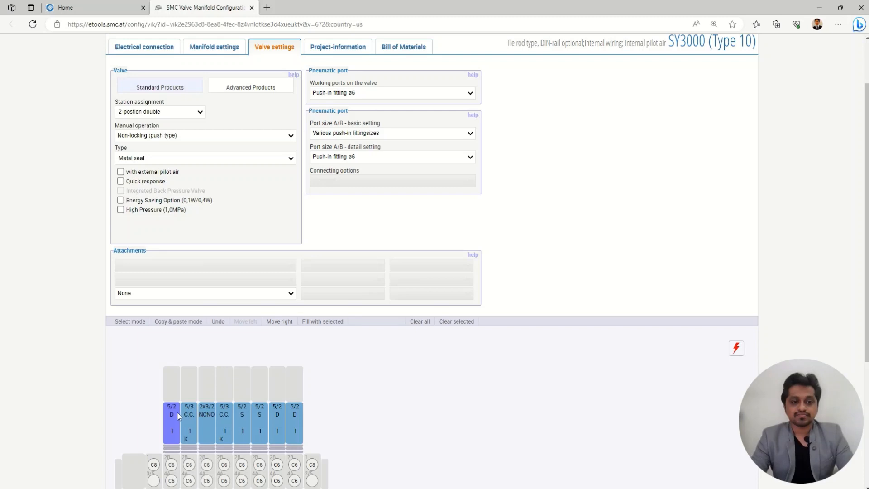
{"action": "left_click", "coordinate": [156, 116]}
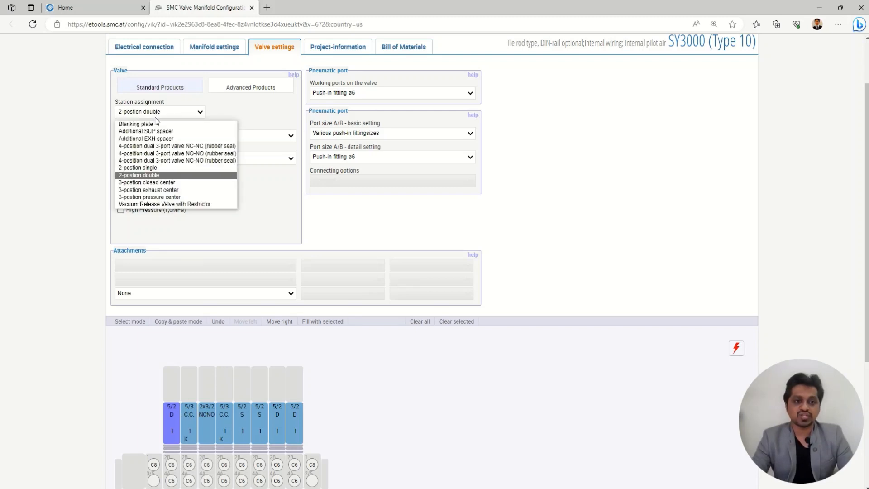
{"action": "left_click", "coordinate": [161, 160]}
{"action": "left_click", "coordinate": [176, 416]}
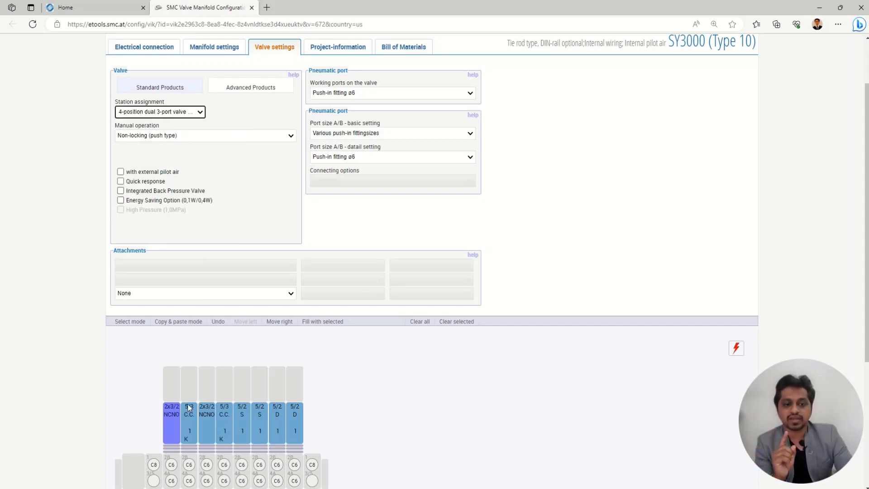
{"action": "left_click", "coordinate": [273, 196]}
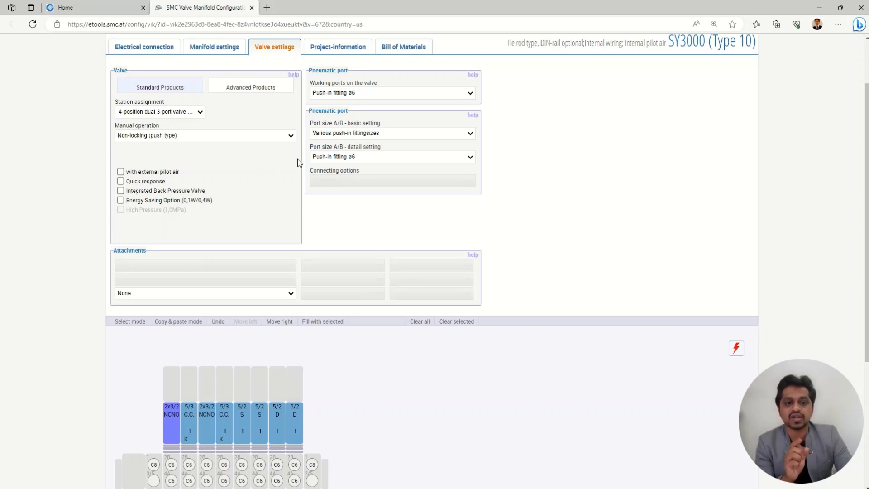
Examine the working port and A/B port size options and the port fittings on the manifold drawing
{"action": "left_click", "coordinate": [346, 94]}
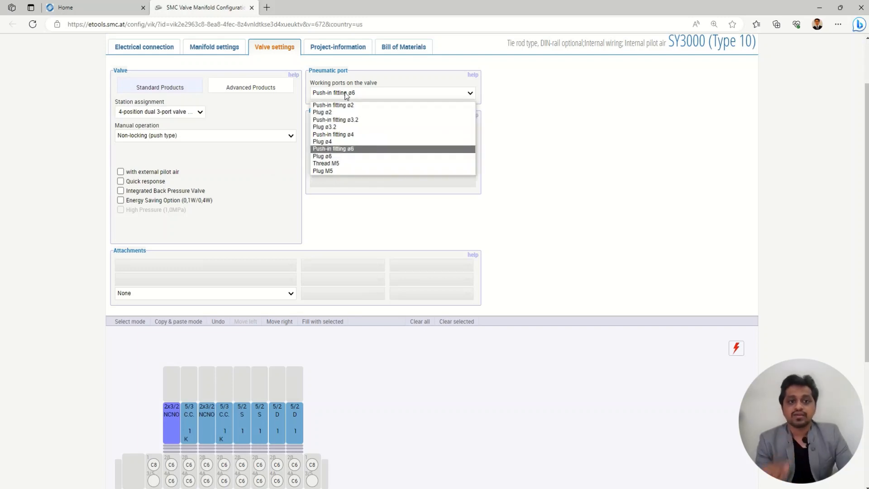
{"action": "left_click", "coordinate": [346, 93]}
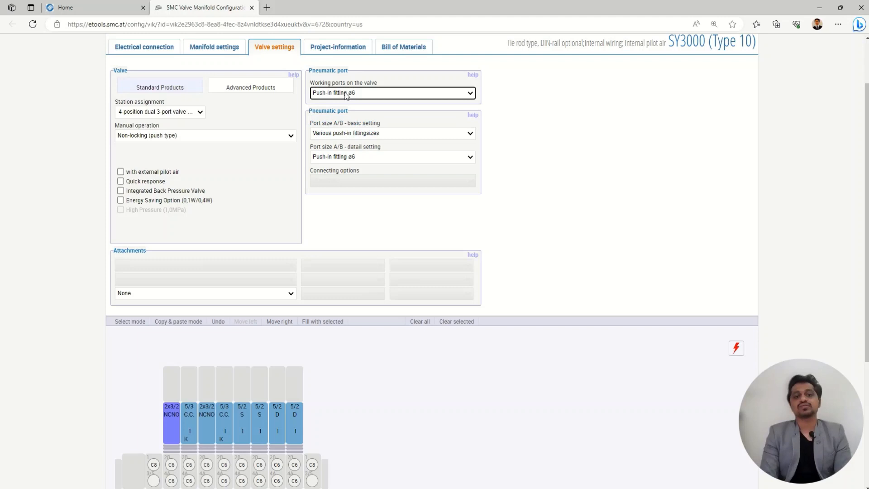
{"action": "left_click", "coordinate": [353, 133]}
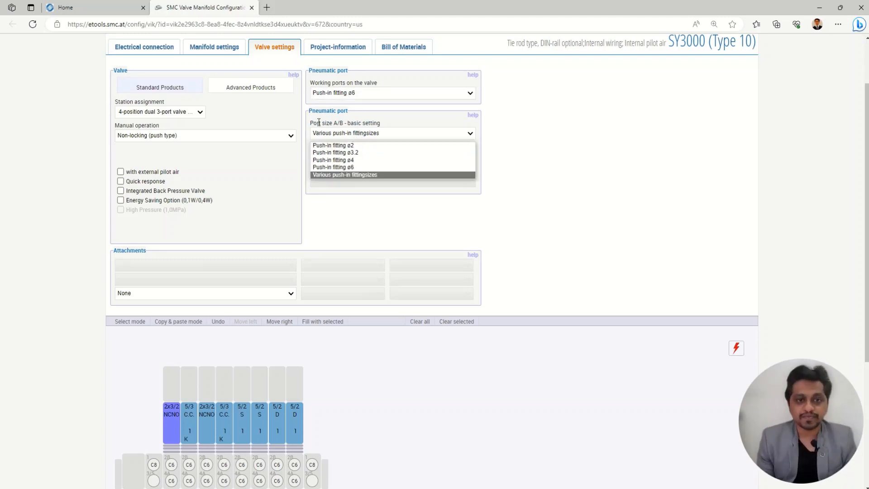
{"action": "left_click", "coordinate": [400, 123]}
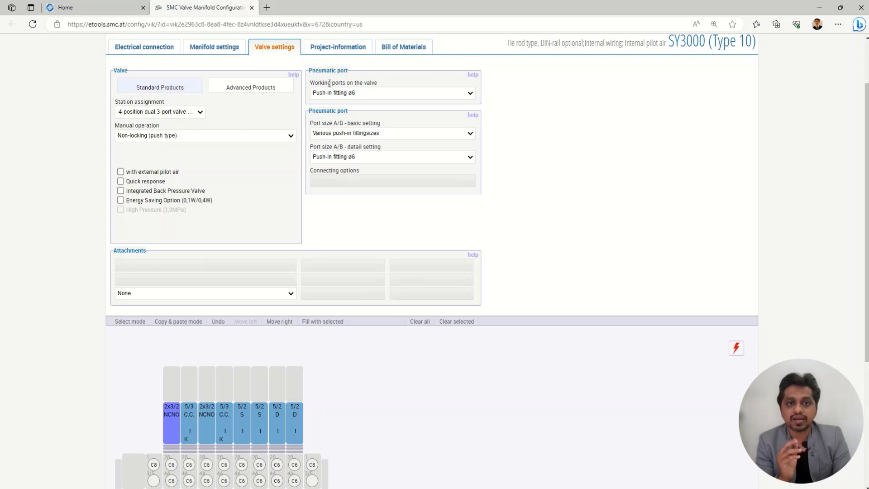
{"action": "scroll", "coordinate": [304, 380], "scroll_direction": "down", "scroll_amount": 2}
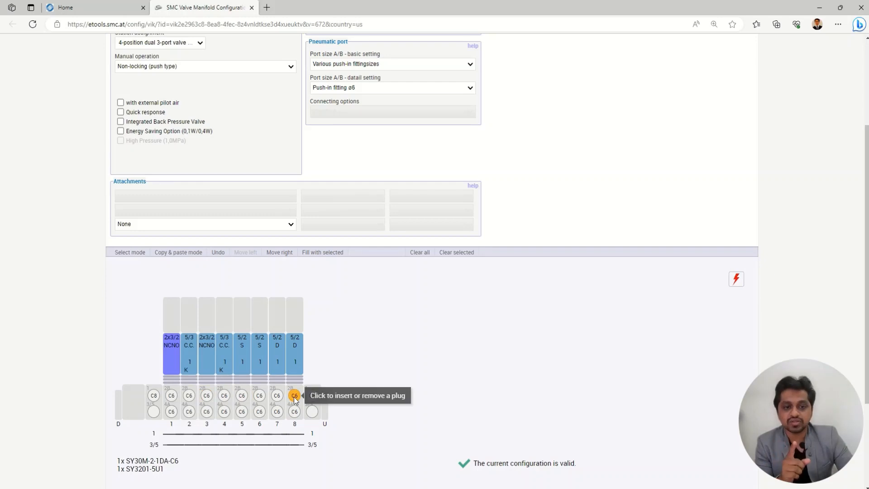
{"action": "scroll", "coordinate": [367, 164], "scroll_direction": "up", "scroll_amount": 2}
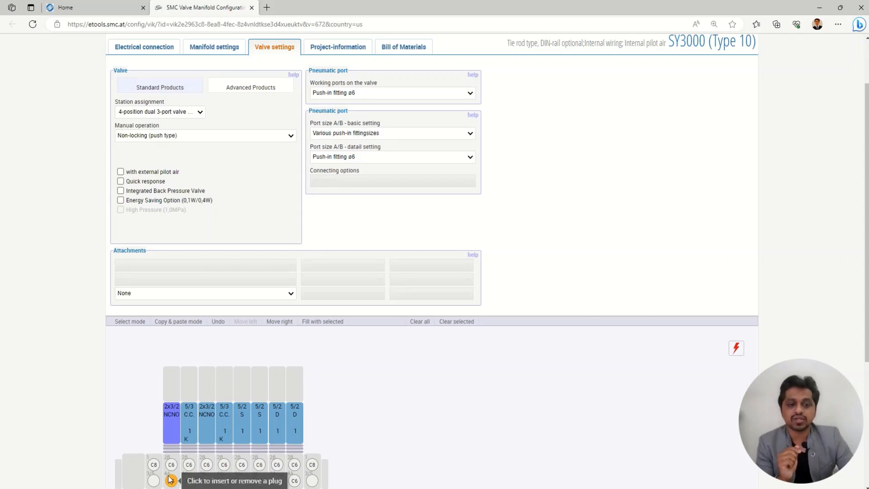
Set the A/B port size basic setting to Push-in fitting ø6 and keep the connecting option at Standard
{"action": "left_click", "coordinate": [352, 133]}
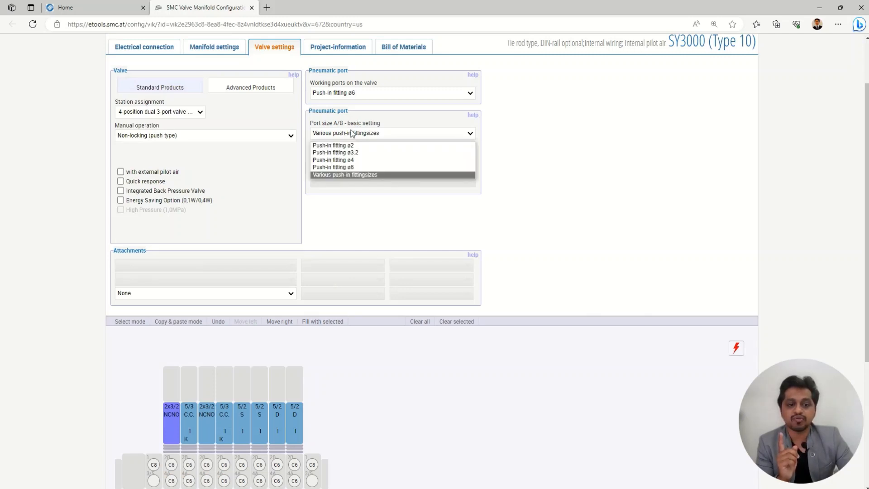
{"action": "left_click", "coordinate": [356, 167]}
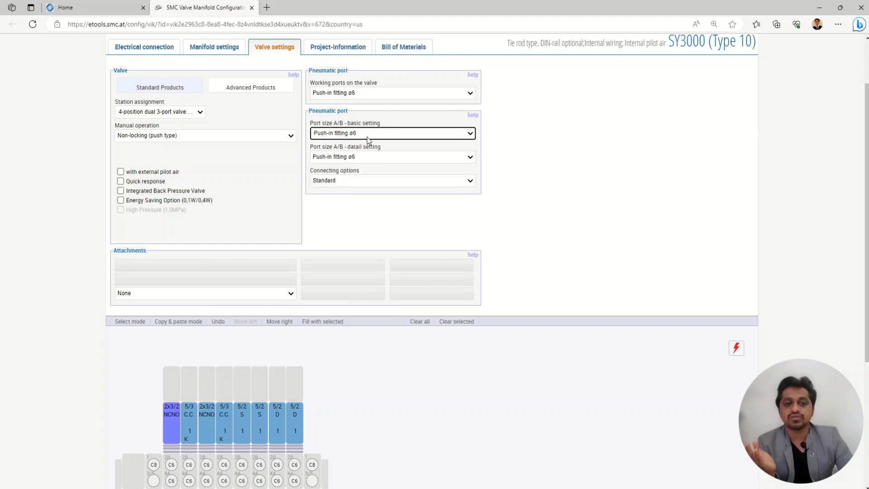
{"action": "left_click", "coordinate": [347, 180]}
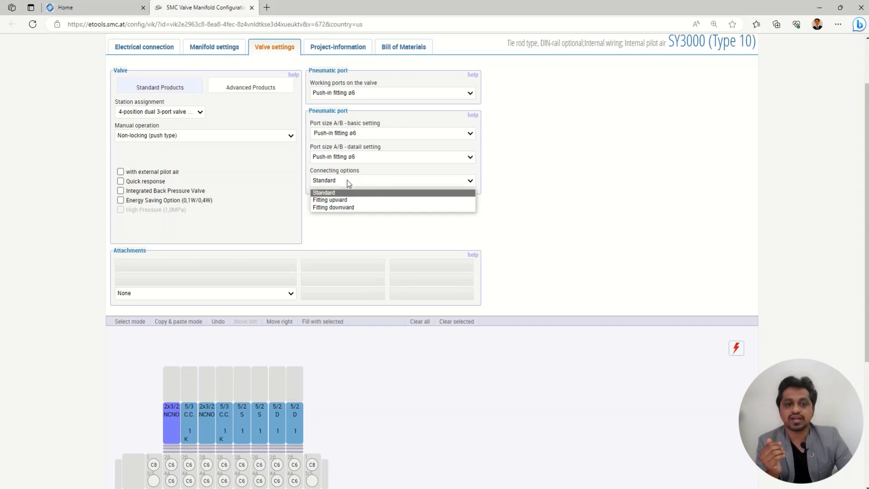
{"action": "left_click", "coordinate": [347, 181]}
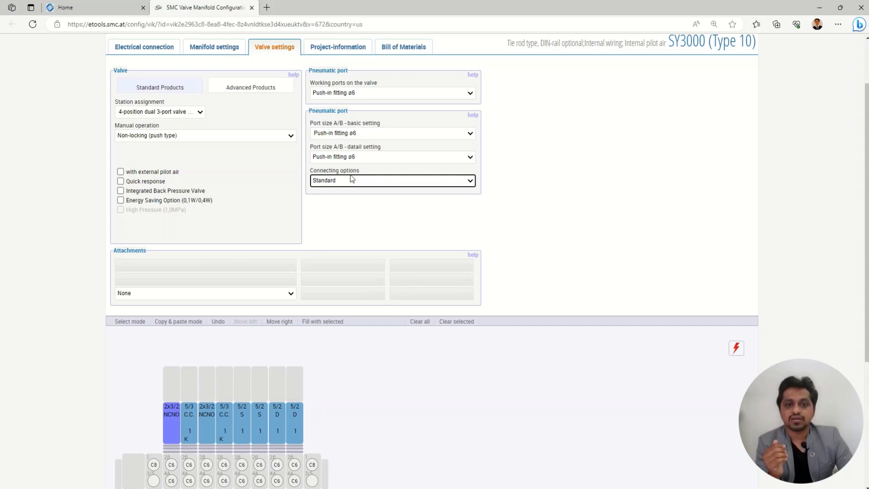
Read the help hints for the working ports on the valve and for the A/B port size settings
{"action": "left_click", "coordinate": [473, 76]}
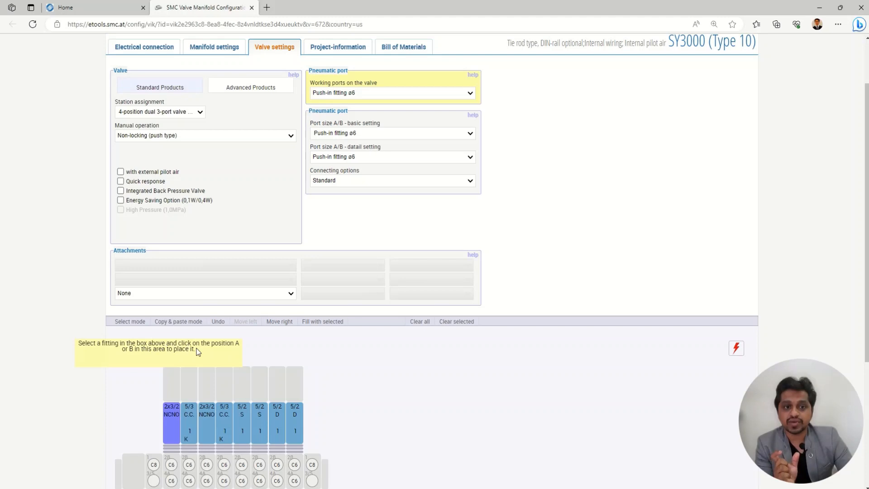
{"action": "left_click", "coordinate": [216, 347]}
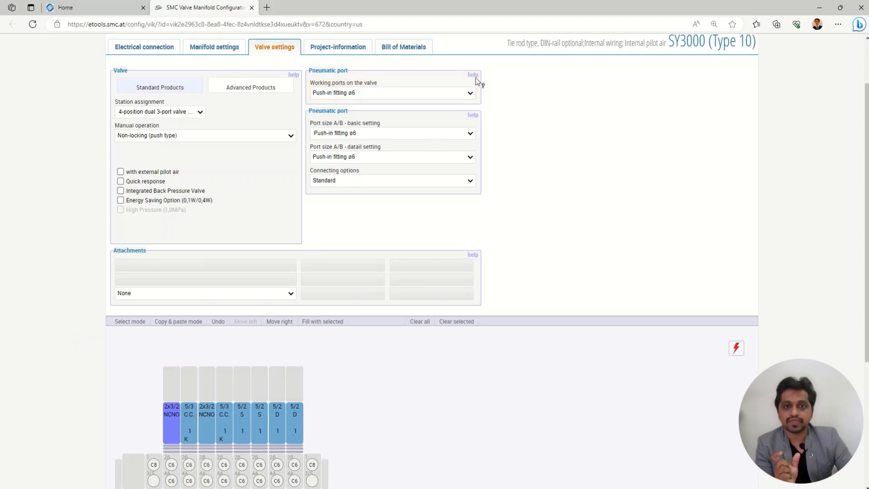
{"action": "left_click", "coordinate": [472, 116]}
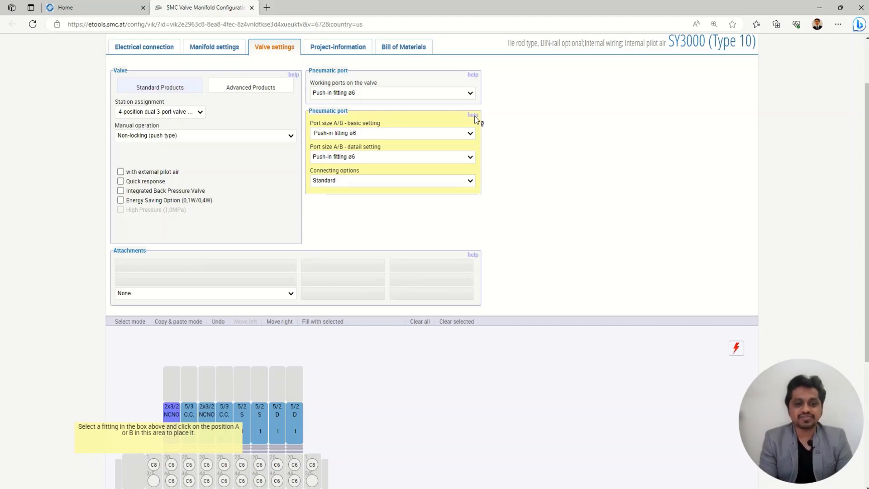
{"action": "left_click", "coordinate": [474, 117]}
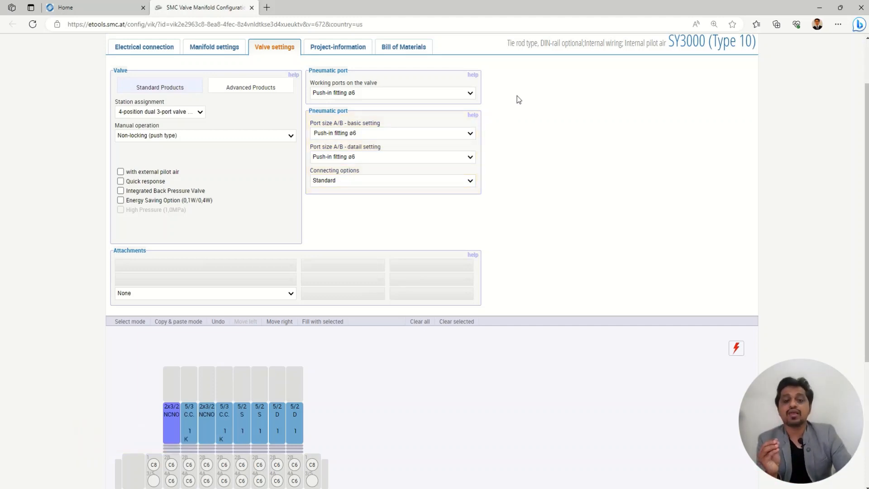
{"action": "left_click", "coordinate": [472, 75]}
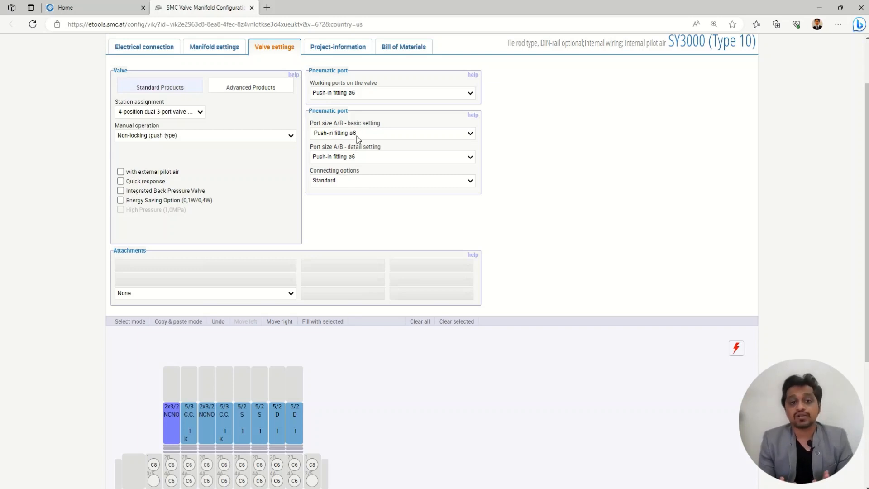
Check the finished manifold drawing and review the bill of materials with its part numbers, stations and quantities
{"action": "scroll", "coordinate": [356, 140], "scroll_direction": "down", "scroll_amount": 4}
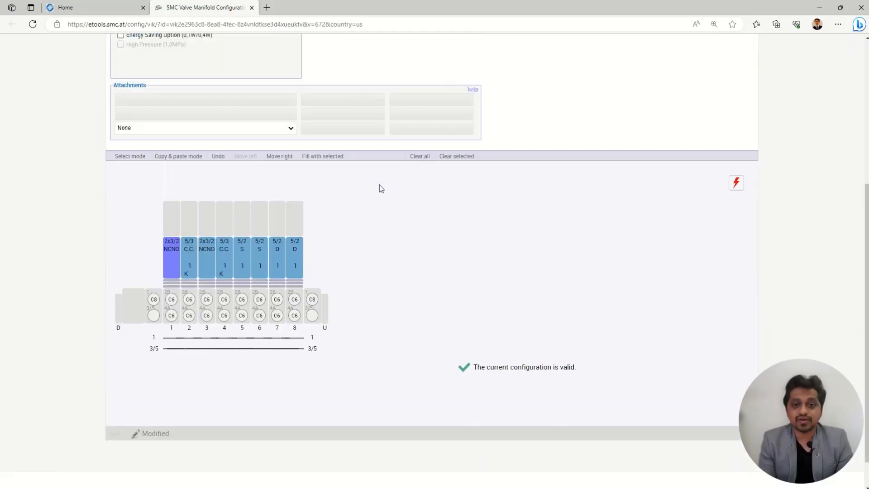
{"action": "scroll", "coordinate": [379, 184], "scroll_direction": "up", "scroll_amount": 5}
{"action": "left_click", "coordinate": [389, 120]}
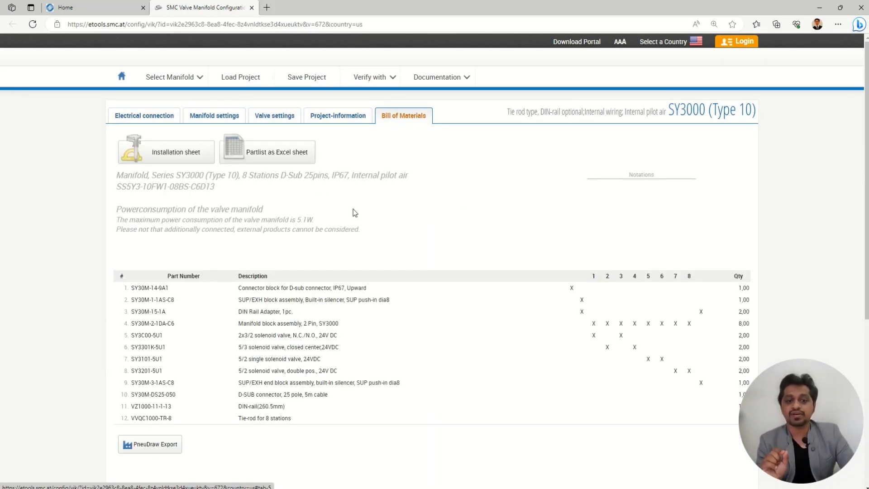
{"action": "scroll", "coordinate": [354, 213], "scroll_direction": "down", "scroll_amount": 2}
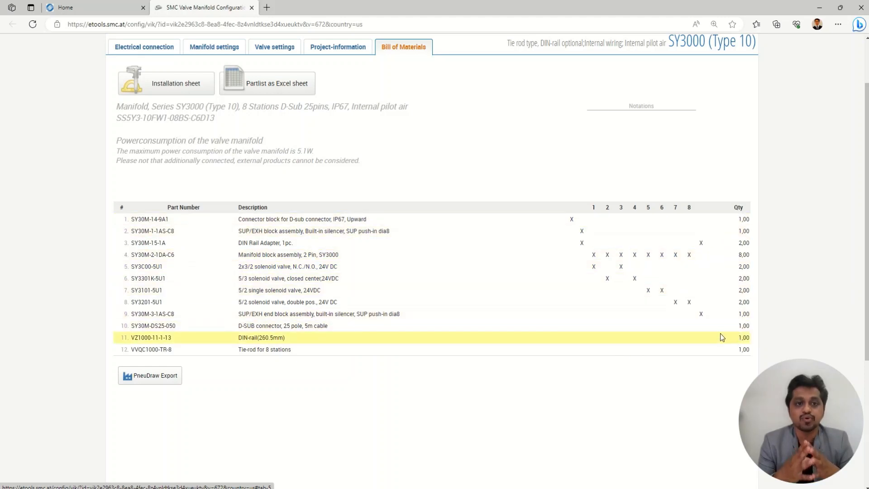
{"action": "scroll", "coordinate": [168, 188], "scroll_direction": "up", "scroll_amount": 2}
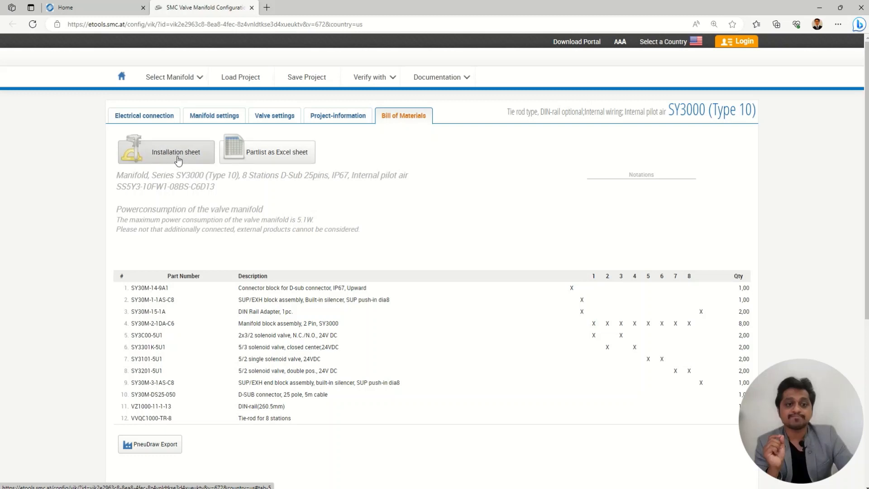
Export the part list as an Excel sheet, enlarge it to show all order codes and close the leftover blank page
{"action": "left_click", "coordinate": [271, 154]}
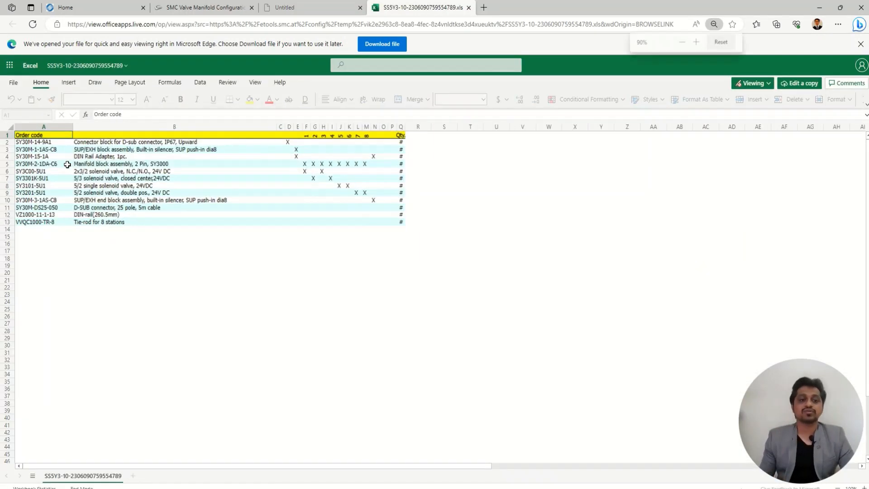
{"action": "scroll", "coordinate": [109, 173], "scroll_direction": "up", "scroll_amount": 3, "text": "ctrl"}
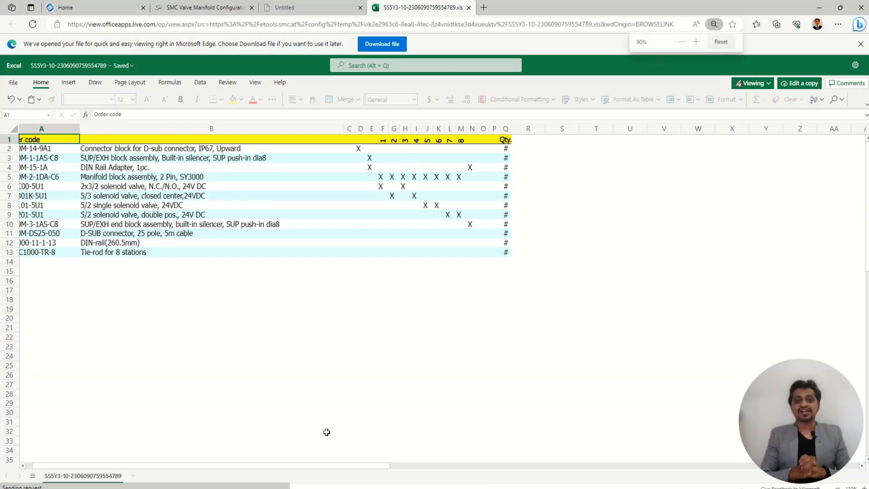
{"action": "left_click_drag", "start_coordinate": [318, 464], "coordinate": [246, 463]}
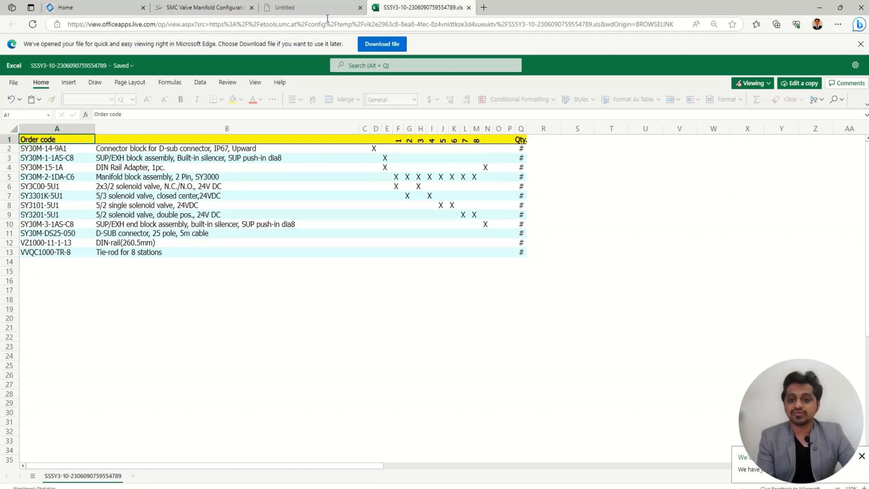
{"action": "left_click", "coordinate": [360, 8]}
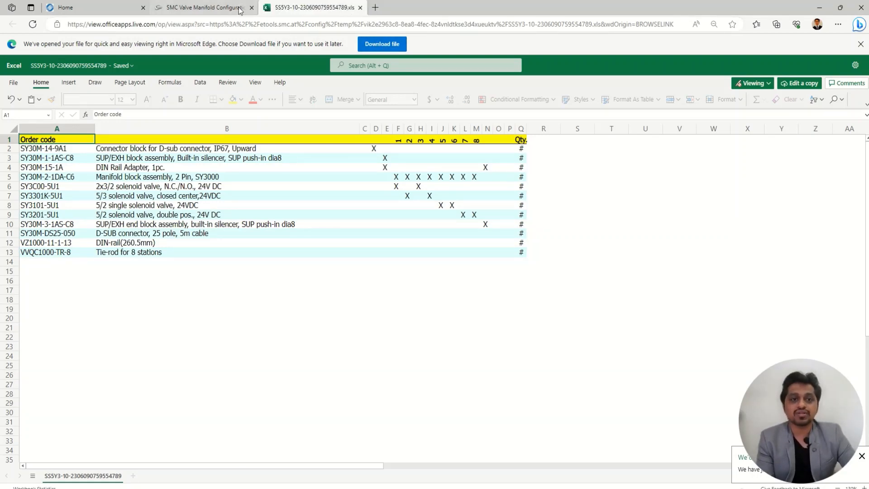
Generate the installation sheet PDF from the configurator and review its main connections, station configuration, pin assignment and part list
{"action": "left_click", "coordinate": [237, 9]}
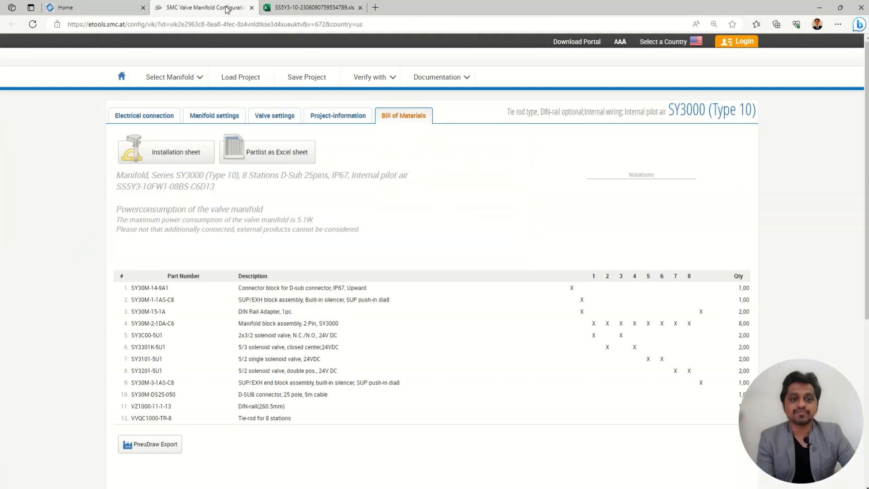
{"action": "left_click", "coordinate": [177, 148]}
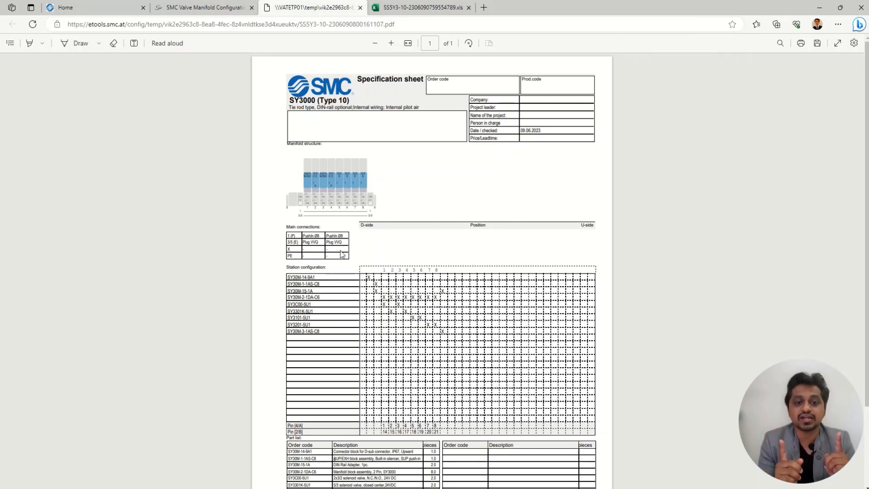
{"action": "scroll", "coordinate": [395, 292], "scroll_direction": "up", "scroll_amount": 3, "text": "ctrl"}
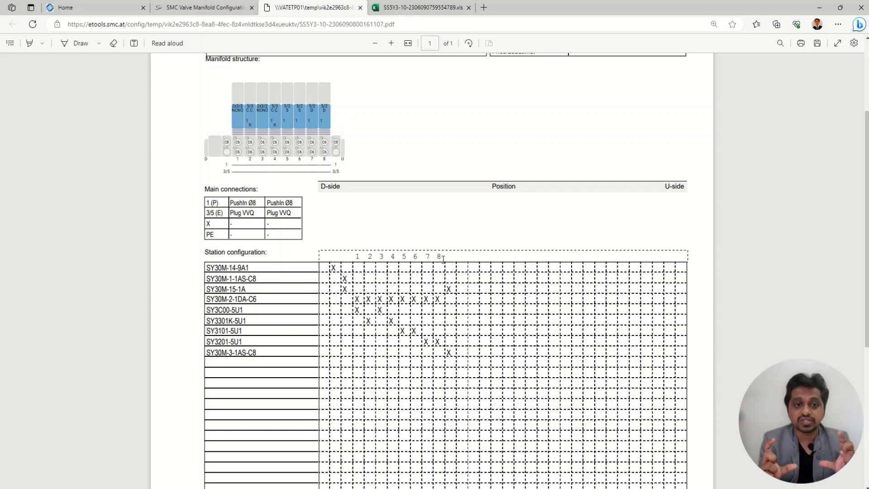
{"action": "left_click_drag", "start_coordinate": [443, 259], "coordinate": [367, 257]}
{"action": "left_click", "coordinate": [358, 259]}
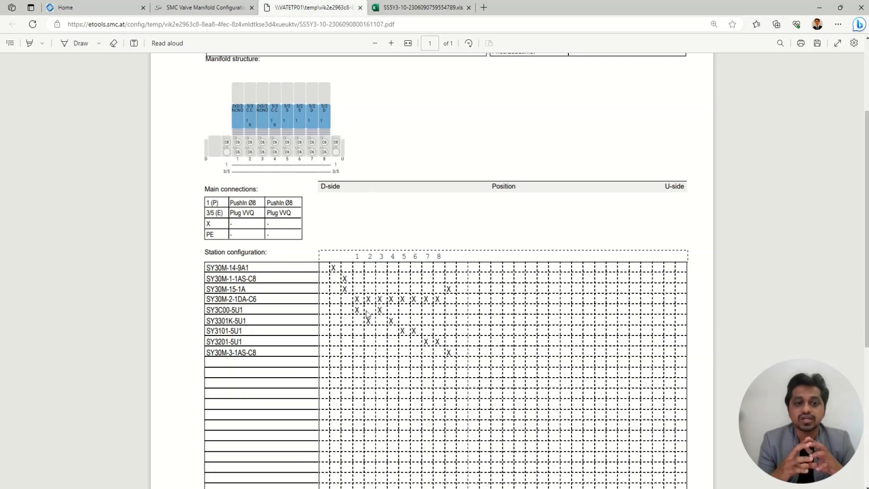
{"action": "scroll", "coordinate": [367, 314], "scroll_direction": "down", "scroll_amount": 6}
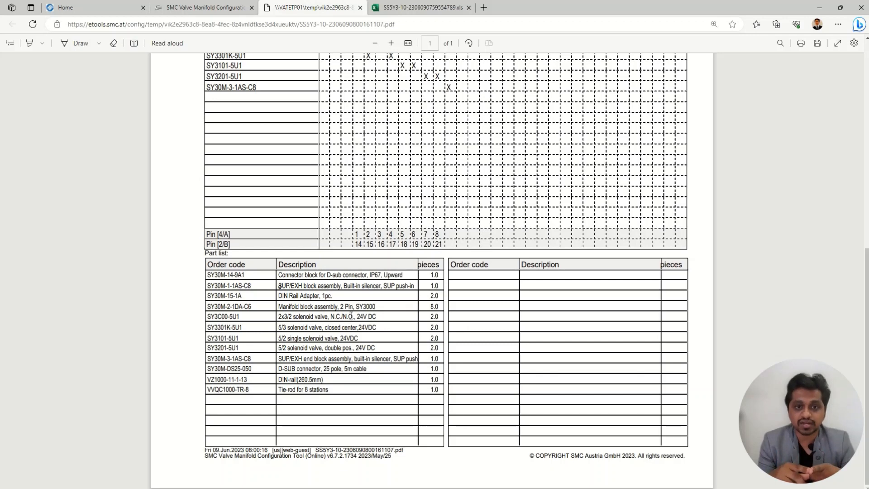
{"action": "scroll", "coordinate": [365, 248], "scroll_direction": "up", "scroll_amount": 4}
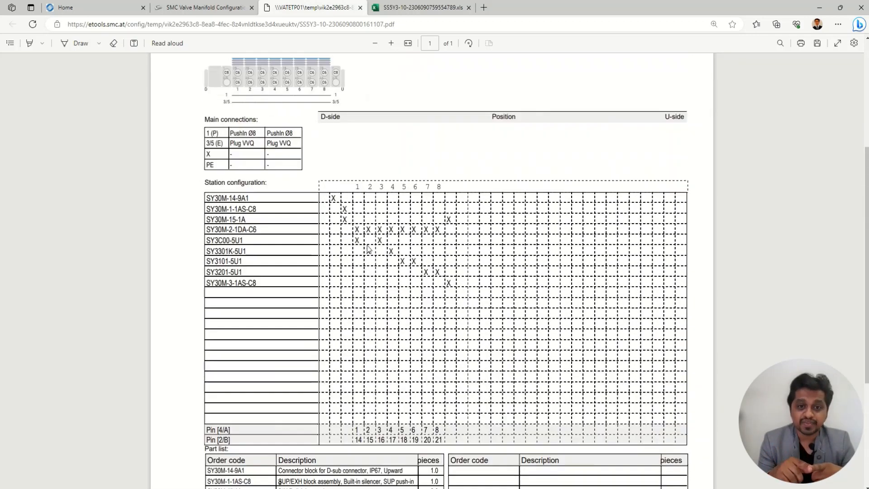
{"action": "scroll", "coordinate": [367, 248], "scroll_direction": "up", "scroll_amount": 1}
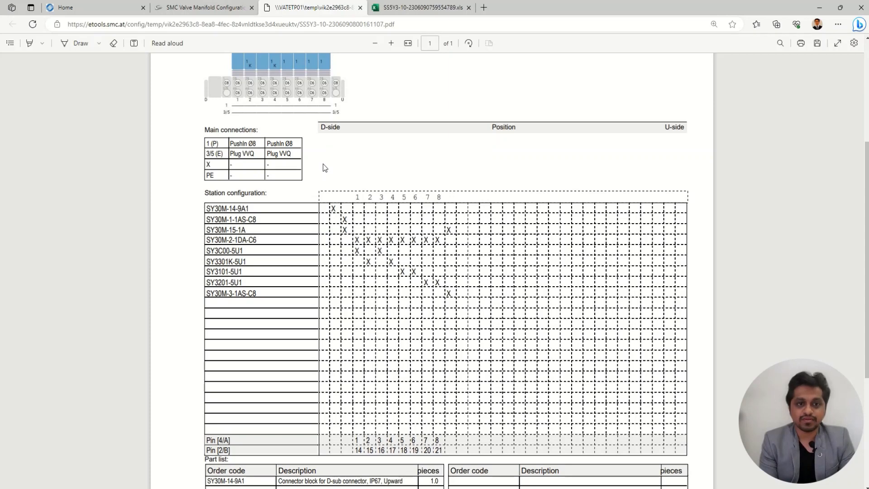
{"action": "scroll", "coordinate": [325, 168], "scroll_direction": "up", "scroll_amount": 5}
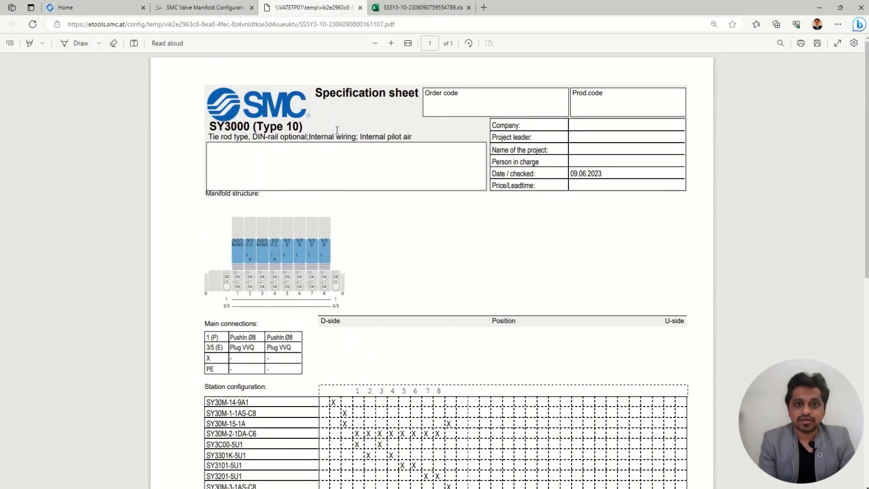
Compare the configurator's project information fields with the header fields of the specification sheet
{"action": "left_click", "coordinate": [184, 7]}
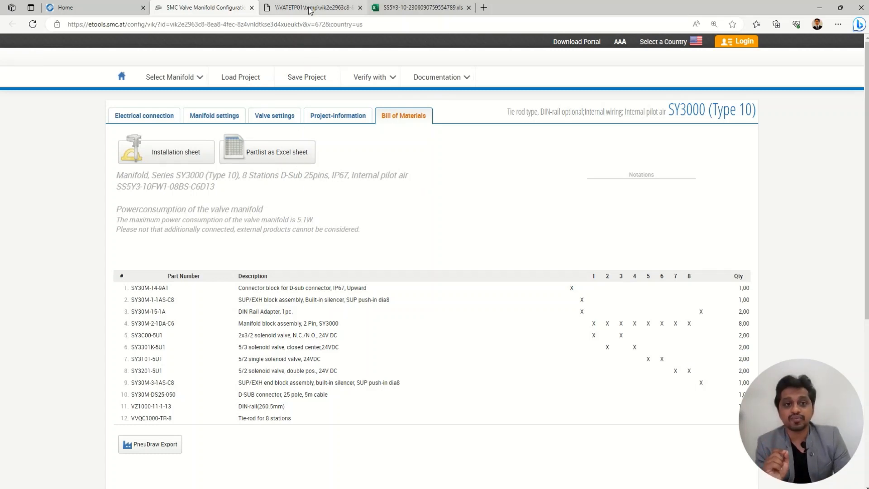
{"action": "left_click", "coordinate": [317, 117]}
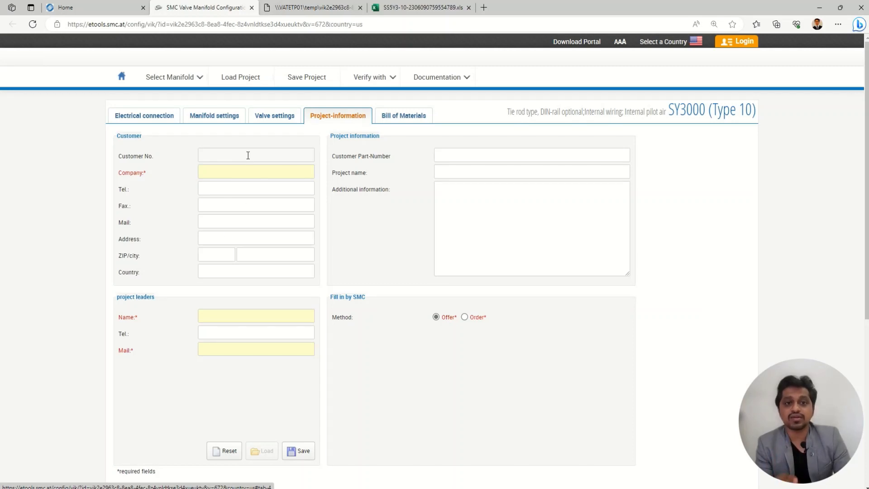
{"action": "left_click", "coordinate": [335, 9]}
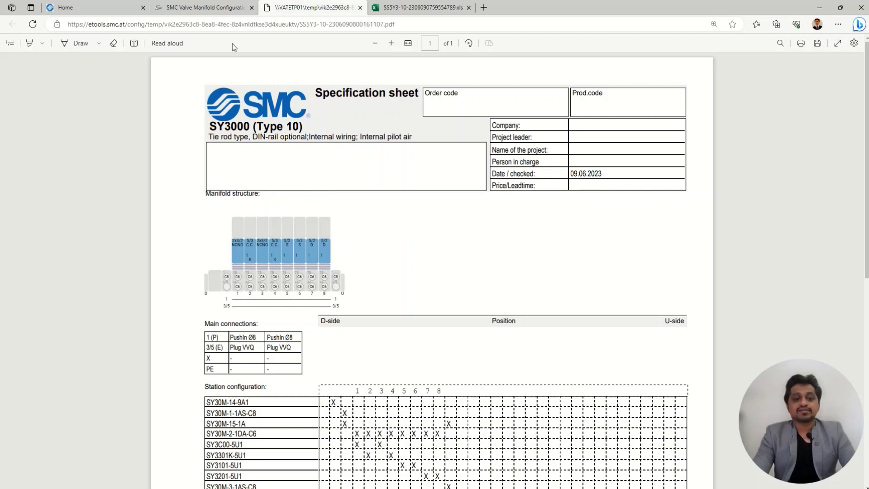
{"action": "left_click", "coordinate": [240, 8]}
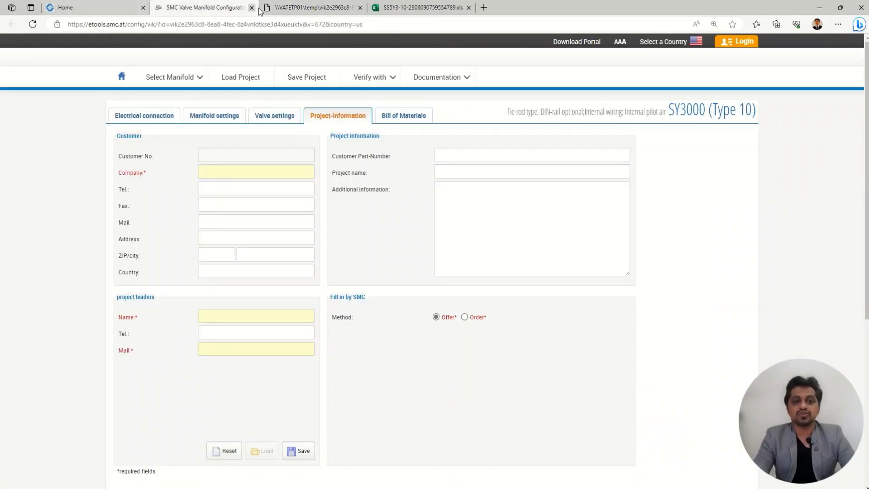
{"action": "left_click", "coordinate": [276, 9]}
{"action": "left_click", "coordinate": [204, 7]}
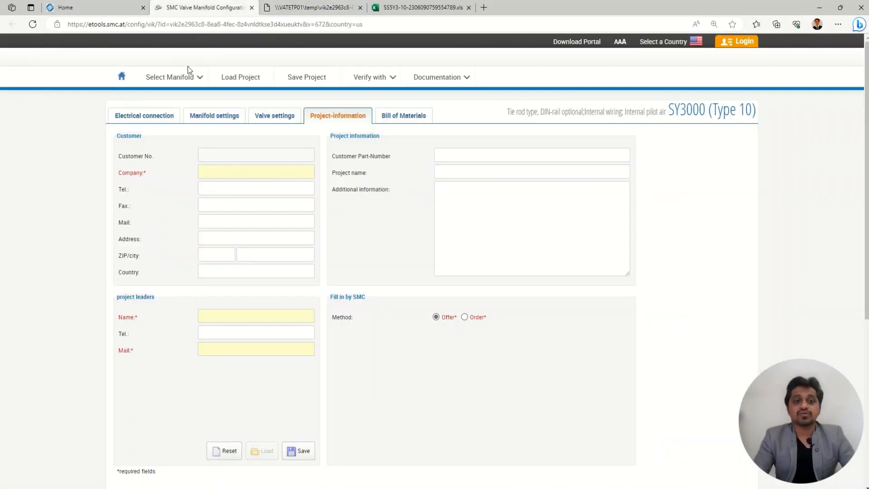
{"action": "left_click", "coordinate": [181, 76]}
{"action": "left_click", "coordinate": [147, 109]}
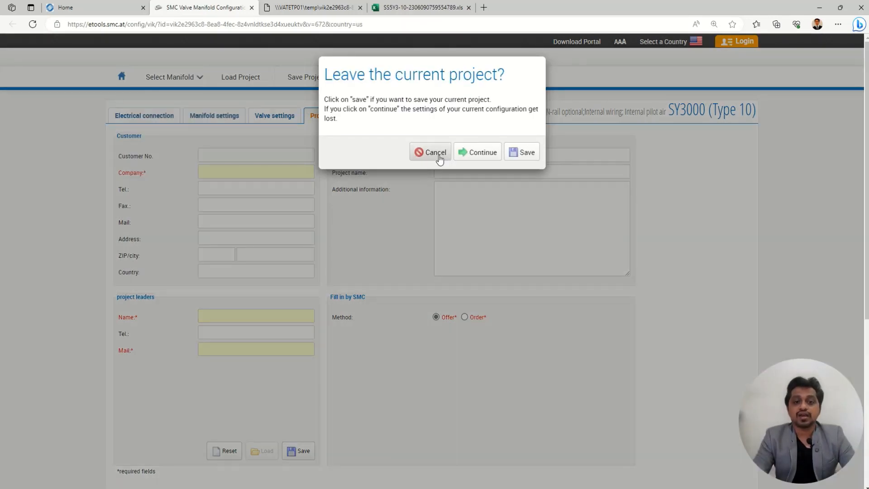
{"action": "left_click", "coordinate": [439, 153]}
Review the electrical connection settings and manifold drawing, and check the power consumption of the valve manifold
{"action": "left_click", "coordinate": [144, 115]}
{"action": "scroll", "coordinate": [330, 195], "scroll_direction": "down", "scroll_amount": 2}
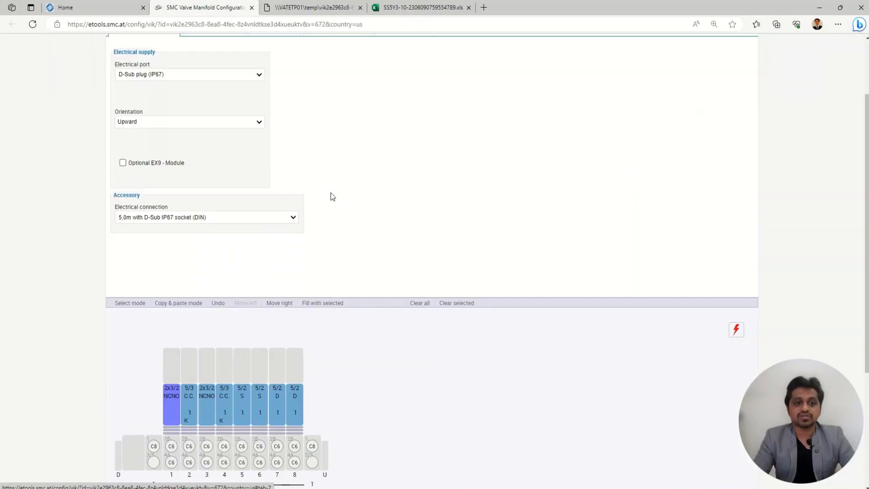
{"action": "scroll", "coordinate": [332, 197], "scroll_direction": "down", "scroll_amount": 2}
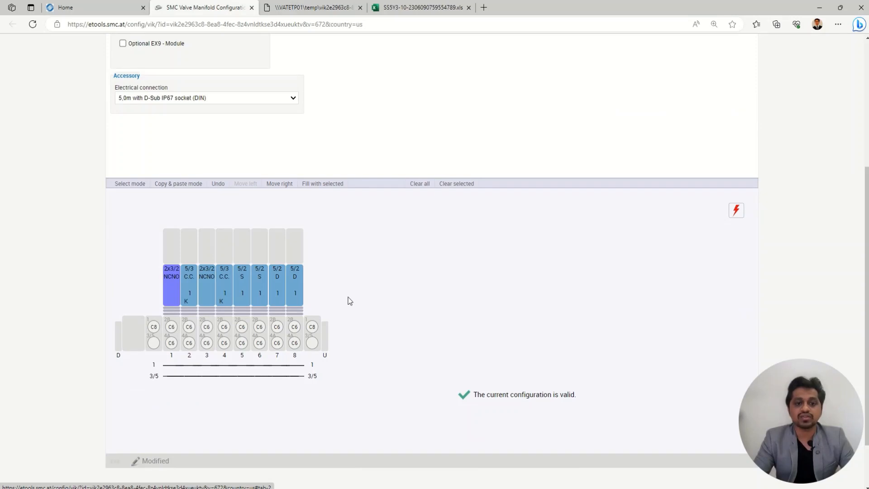
{"action": "left_click", "coordinate": [736, 219]}
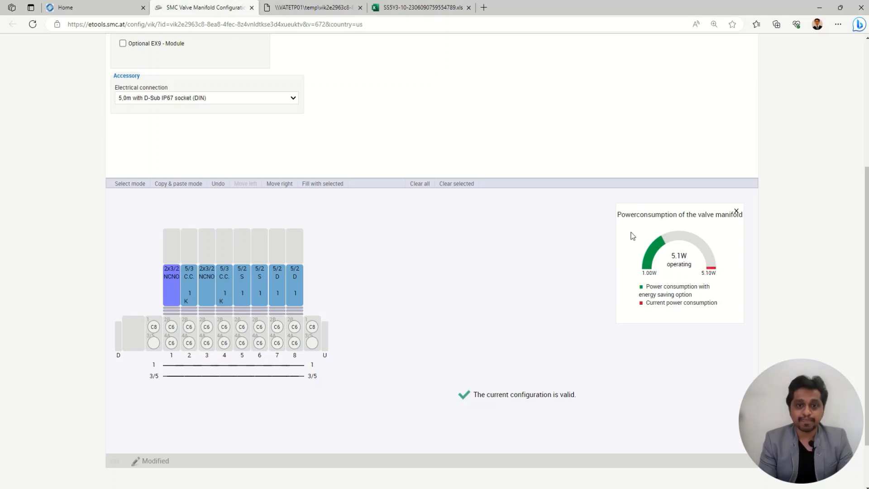
{"action": "left_click", "coordinate": [736, 211]}
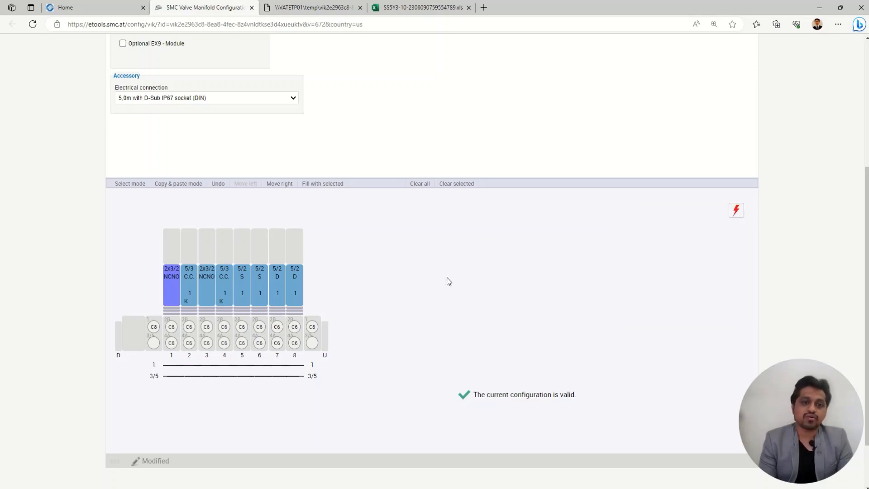
Look through the available manifold documentation and the list of selectable manifold series
{"action": "scroll", "coordinate": [443, 254], "scroll_direction": "down", "scroll_amount": 2}
{"action": "scroll", "coordinate": [444, 257], "scroll_direction": "up", "scroll_amount": 3}
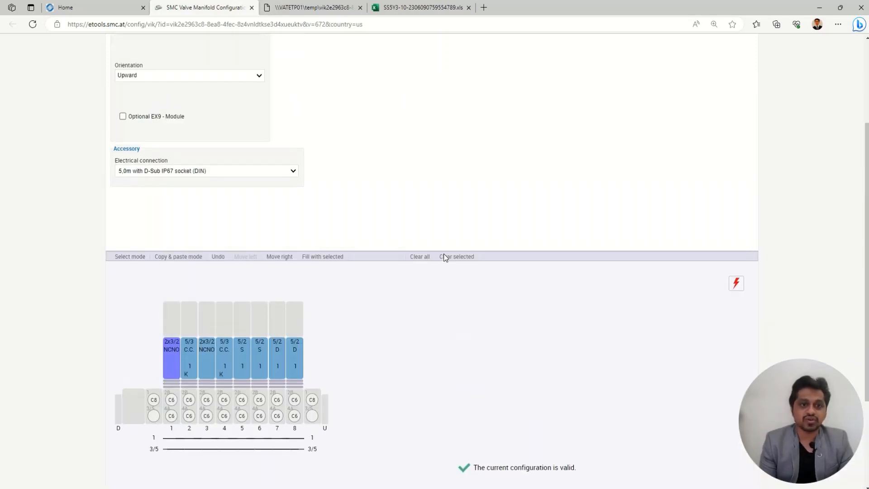
{"action": "scroll", "coordinate": [324, 229], "scroll_direction": "up", "scroll_amount": 3}
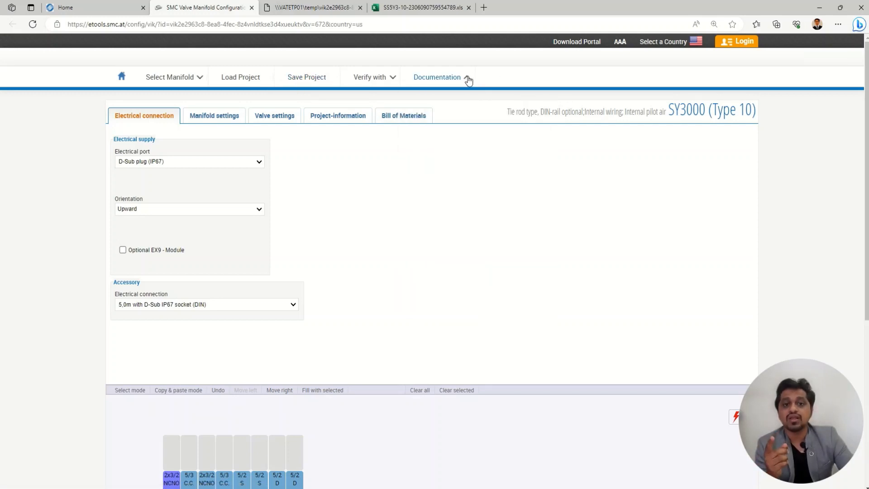
{"action": "mouse_move", "coordinate": [465, 84]}
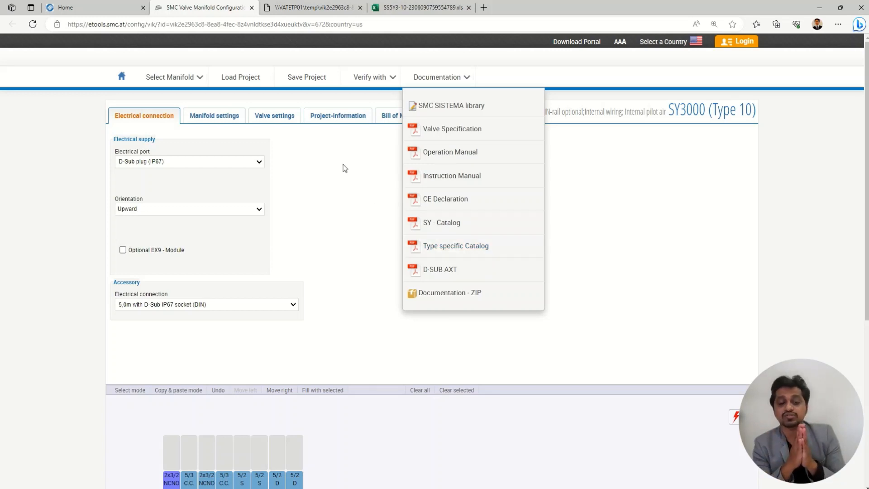
{"action": "mouse_move", "coordinate": [193, 80]}
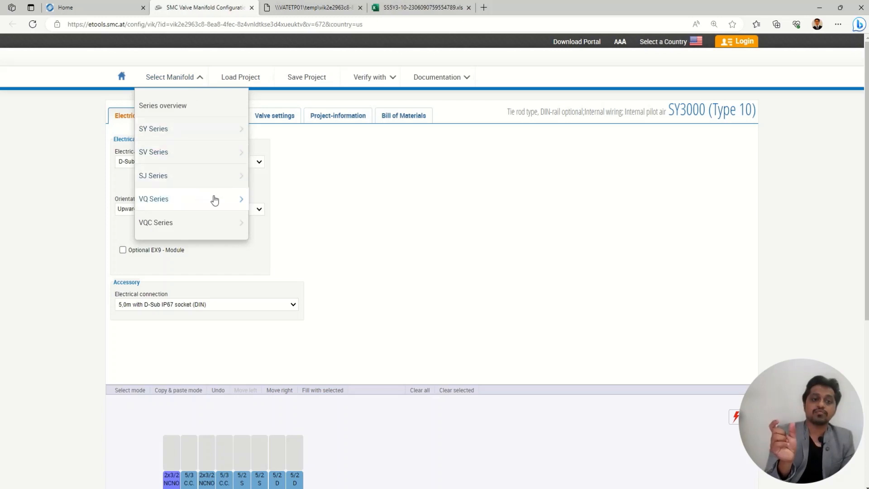
Leave the current SY3000 project without saving and start a VQ-series manifold configuration for the VQ4000 flange version with internal wiring
{"action": "mouse_move", "coordinate": [205, 204]}
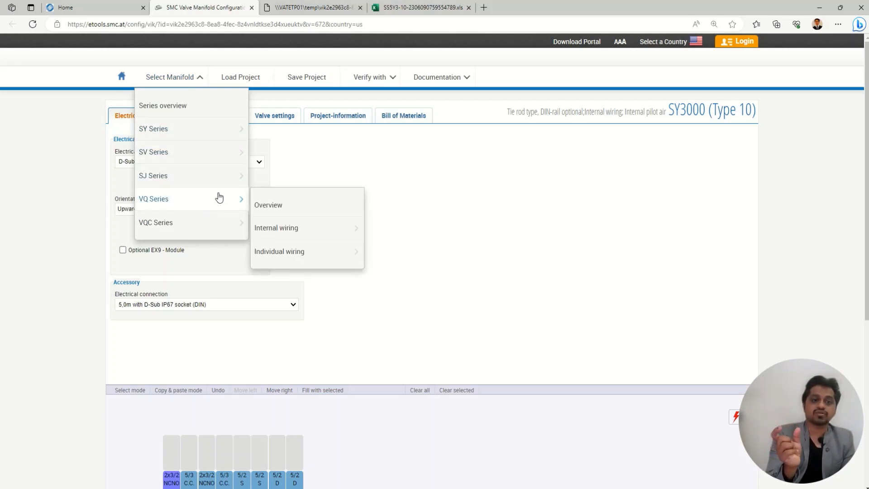
{"action": "left_click", "coordinate": [172, 199]}
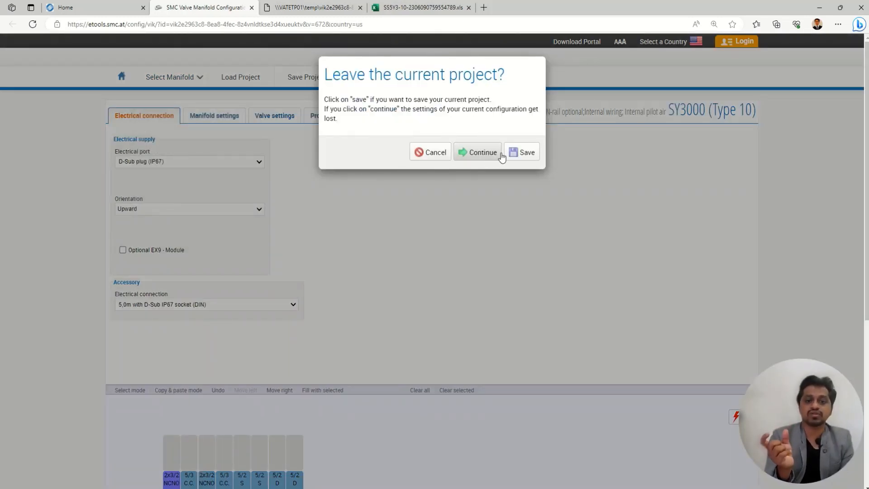
{"action": "left_click", "coordinate": [483, 154]}
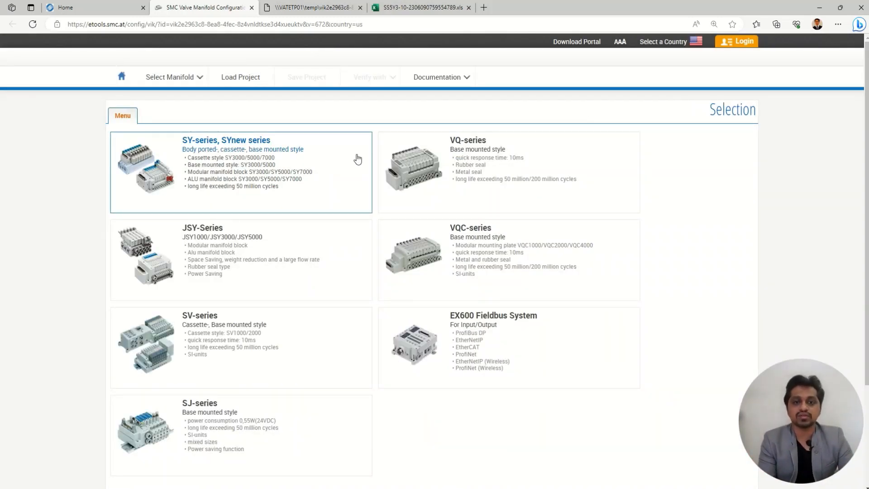
{"action": "left_click", "coordinate": [509, 158]}
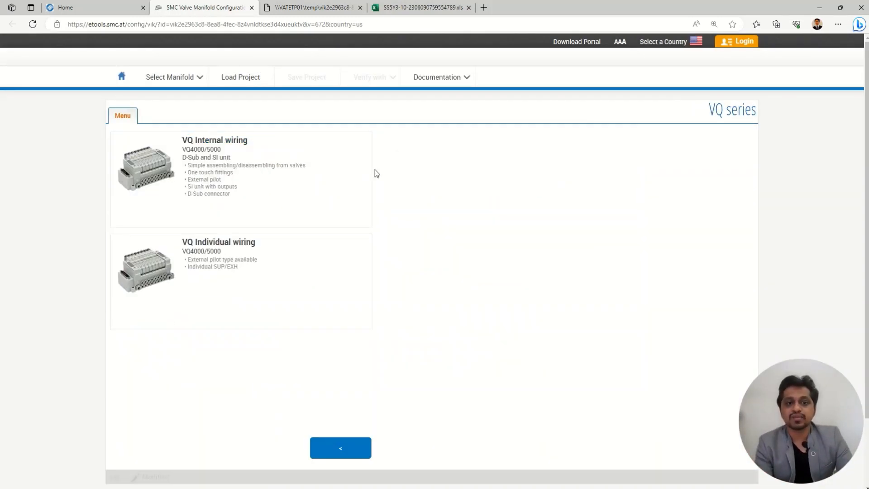
{"action": "left_click", "coordinate": [224, 154]}
{"action": "left_click", "coordinate": [225, 154]}
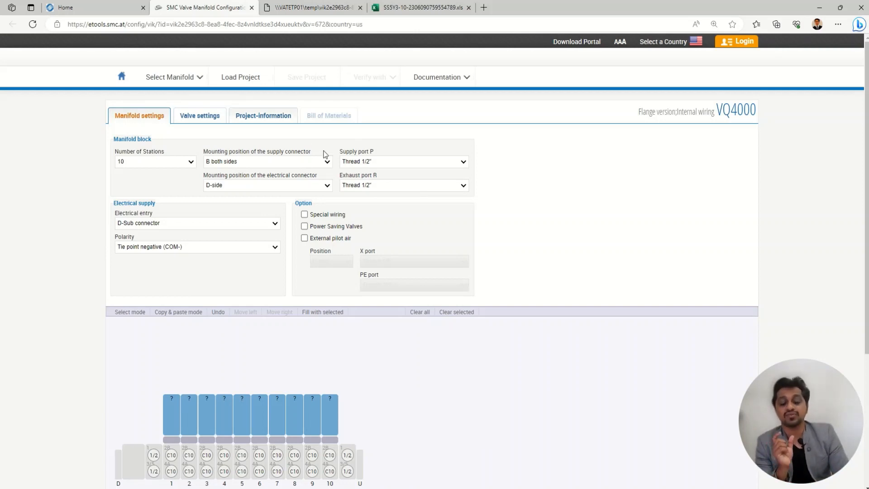
{"action": "mouse_move", "coordinate": [485, 11]}
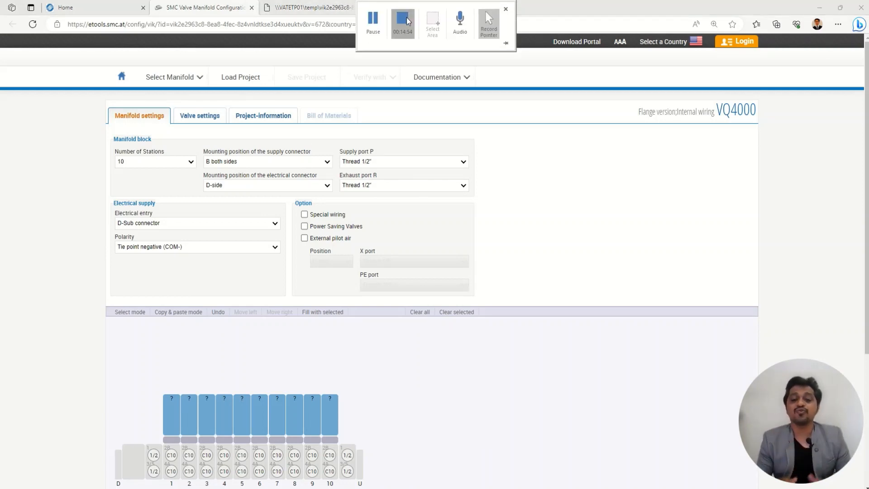